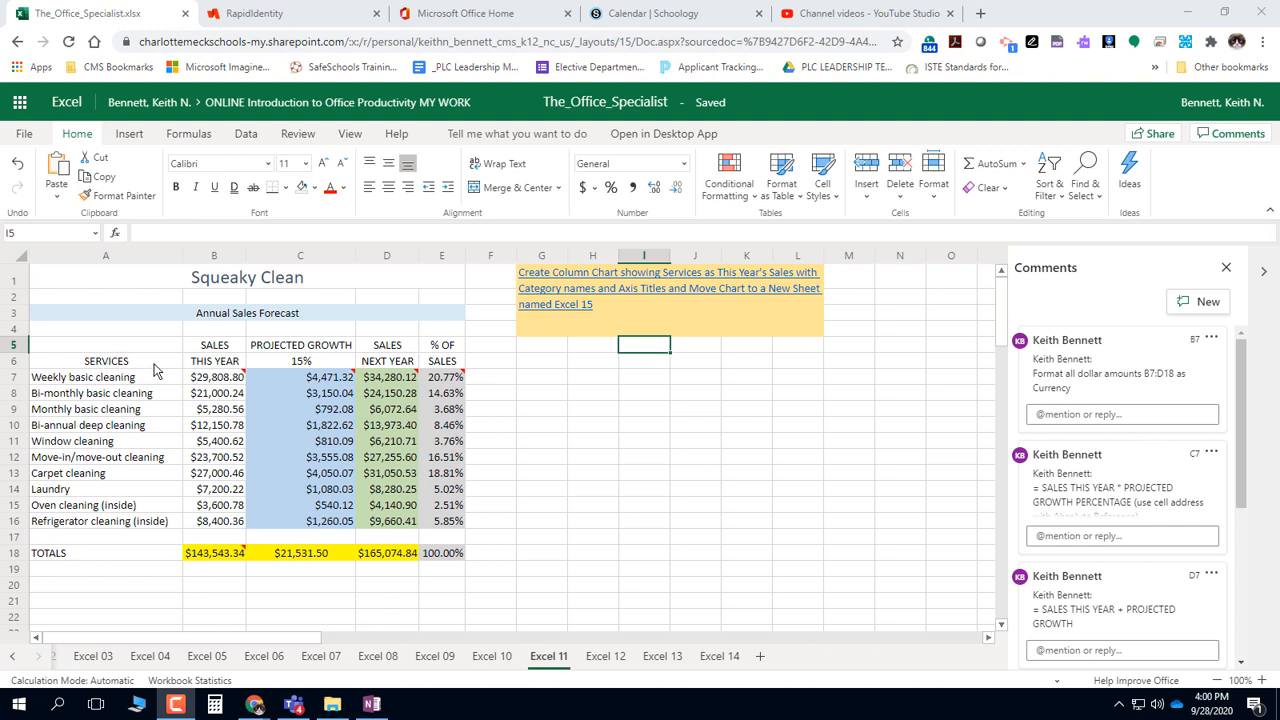
pyautogui.click(221, 381)
pyautogui.moveTo(221, 381); pyautogui.dragTo(221, 523)
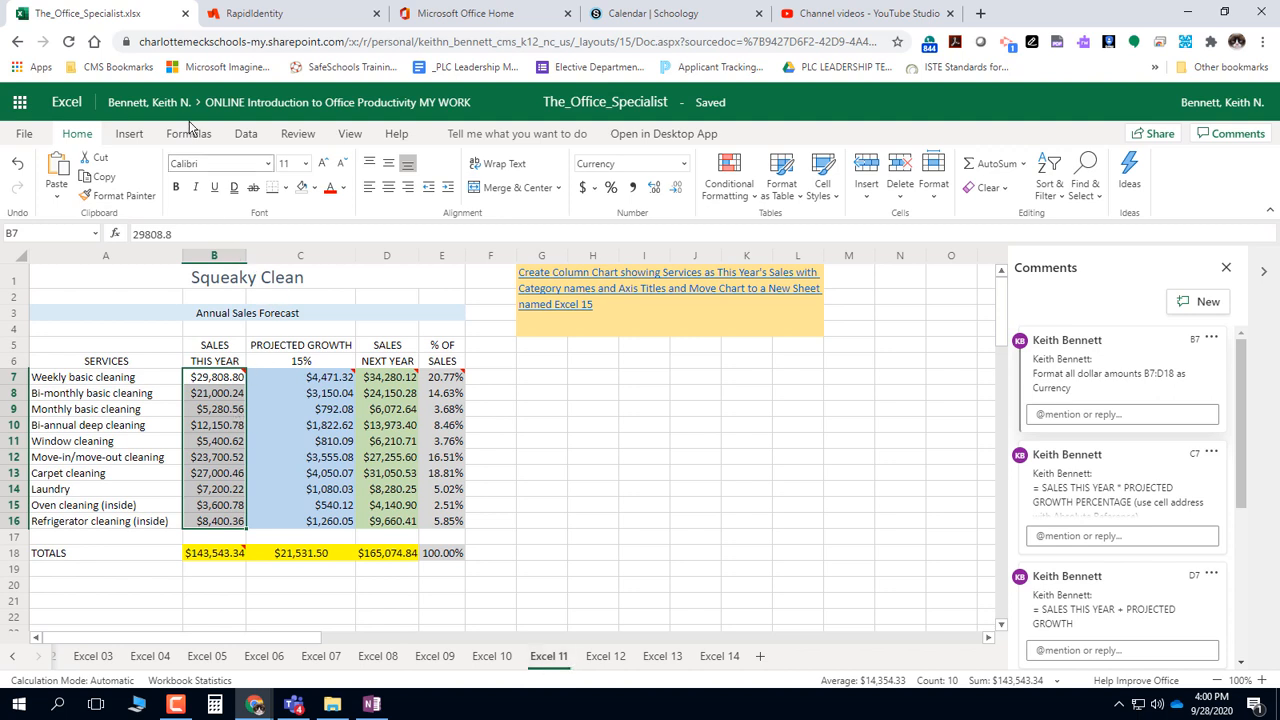
pyautogui.click(136, 135)
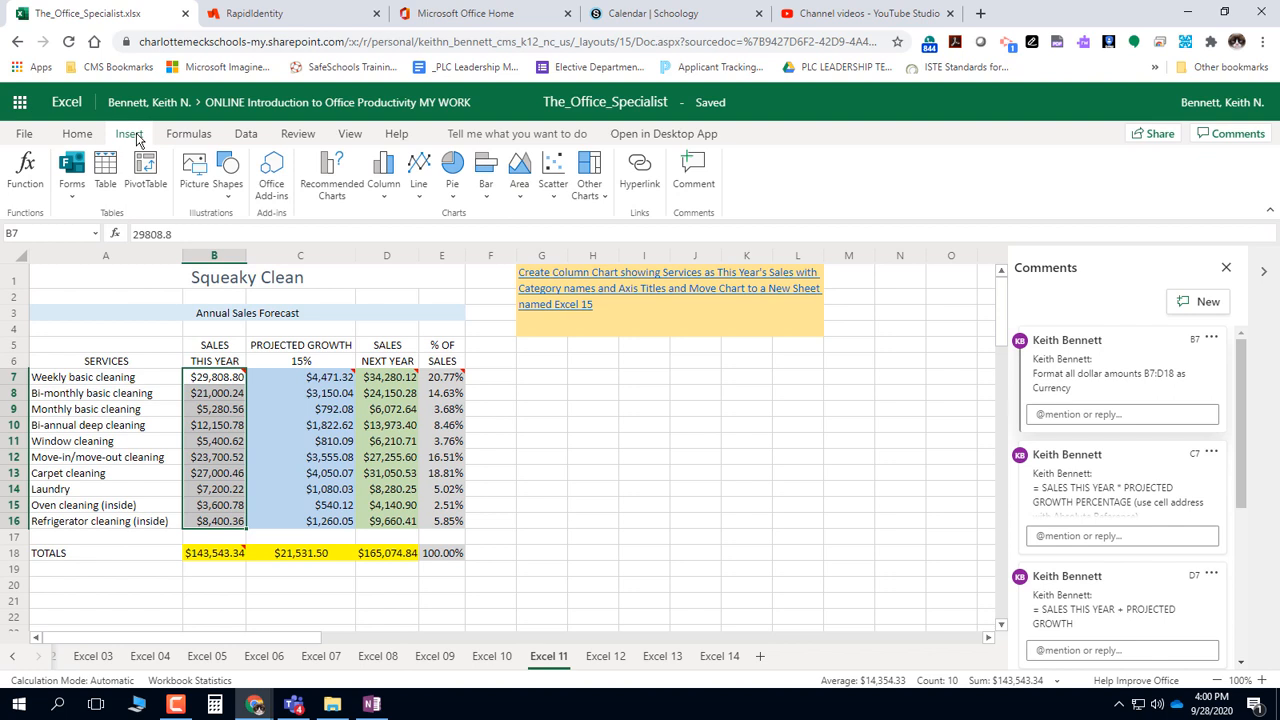
pyautogui.click(511, 393)
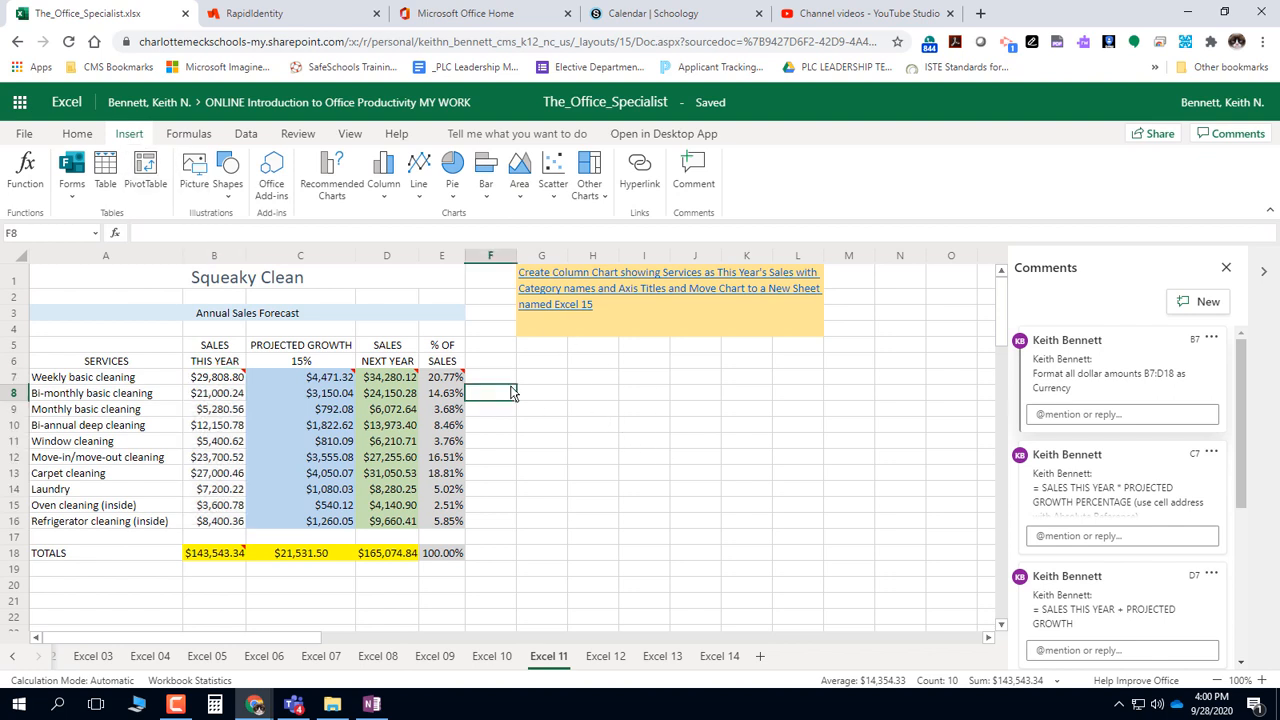
pyautogui.moveTo(87, 381); pyautogui.dragTo(187, 383)
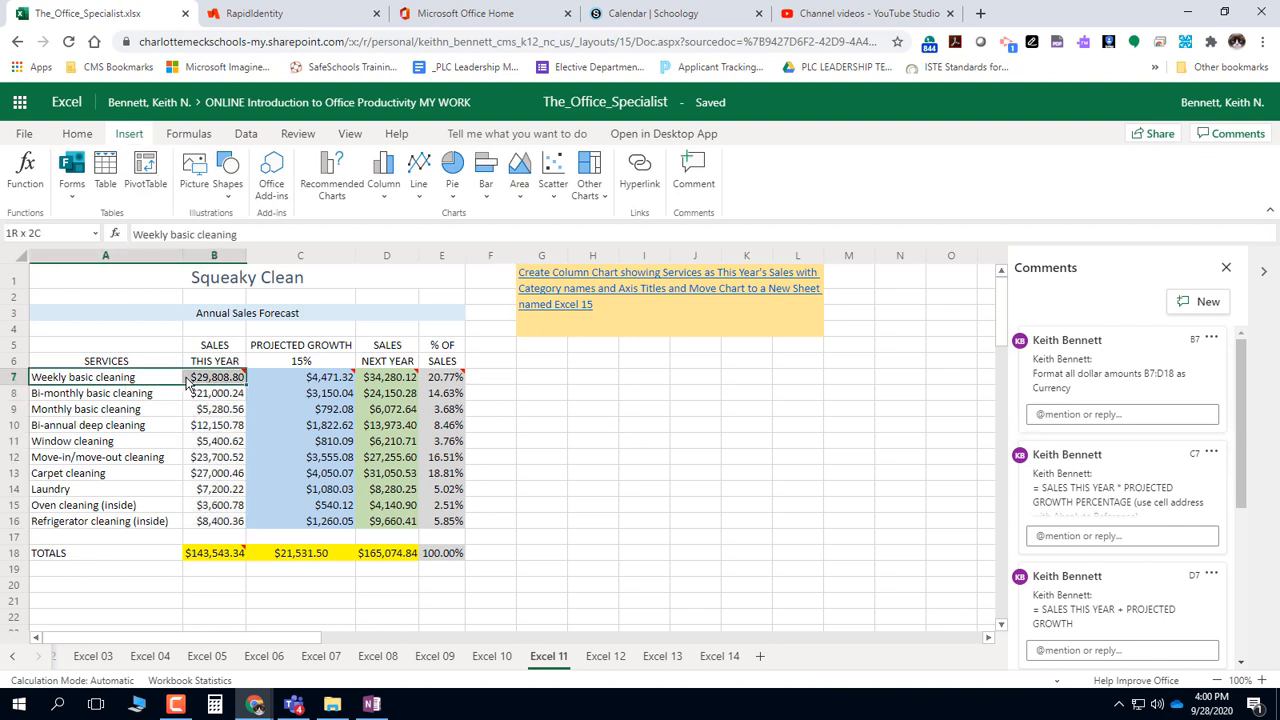
# Insert a 2-D clustered column chart from A7:B16 and place it beside the table, below the instruction note
pyautogui.click(107, 381)
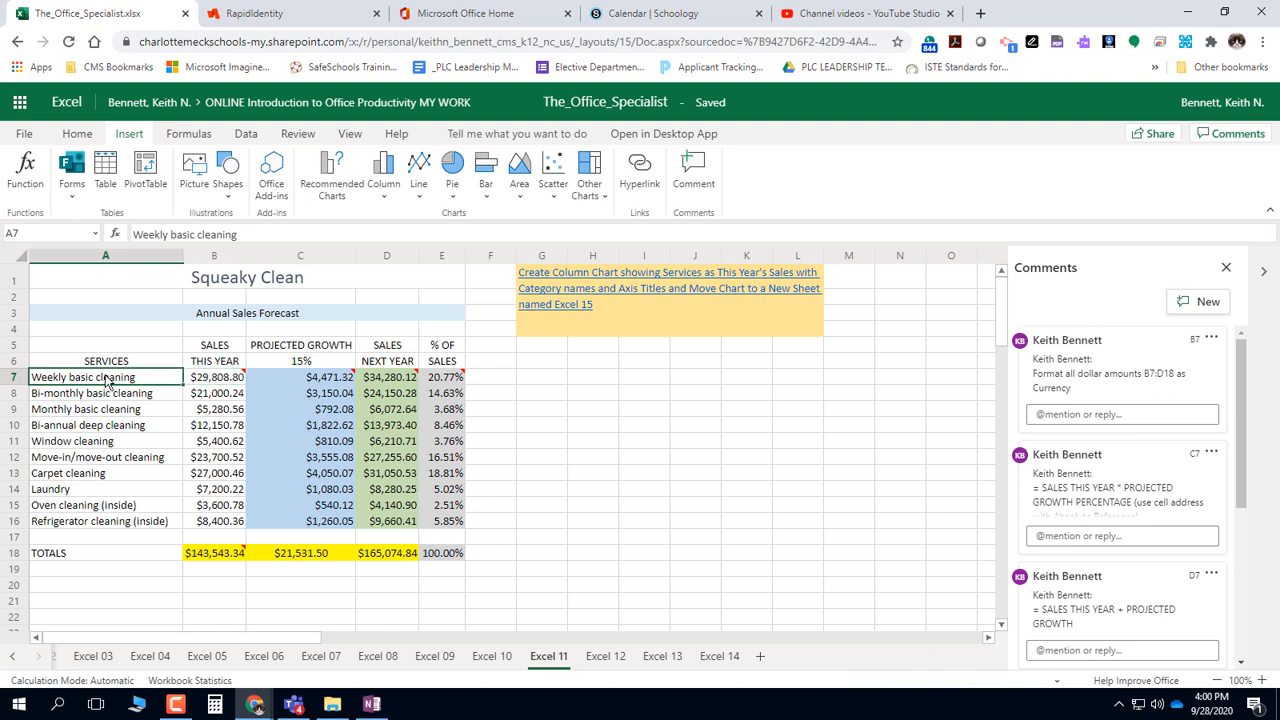
pyautogui.moveTo(107, 381); pyautogui.dragTo(220, 532)
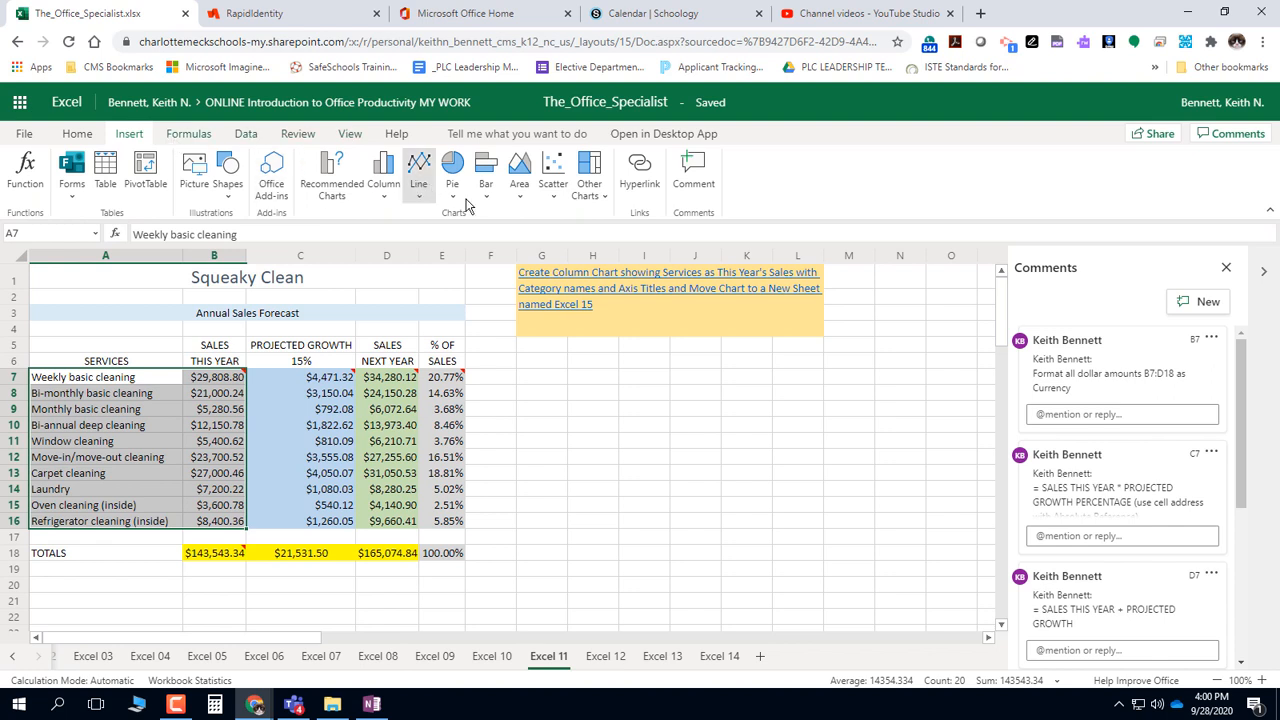
pyautogui.click(383, 190)
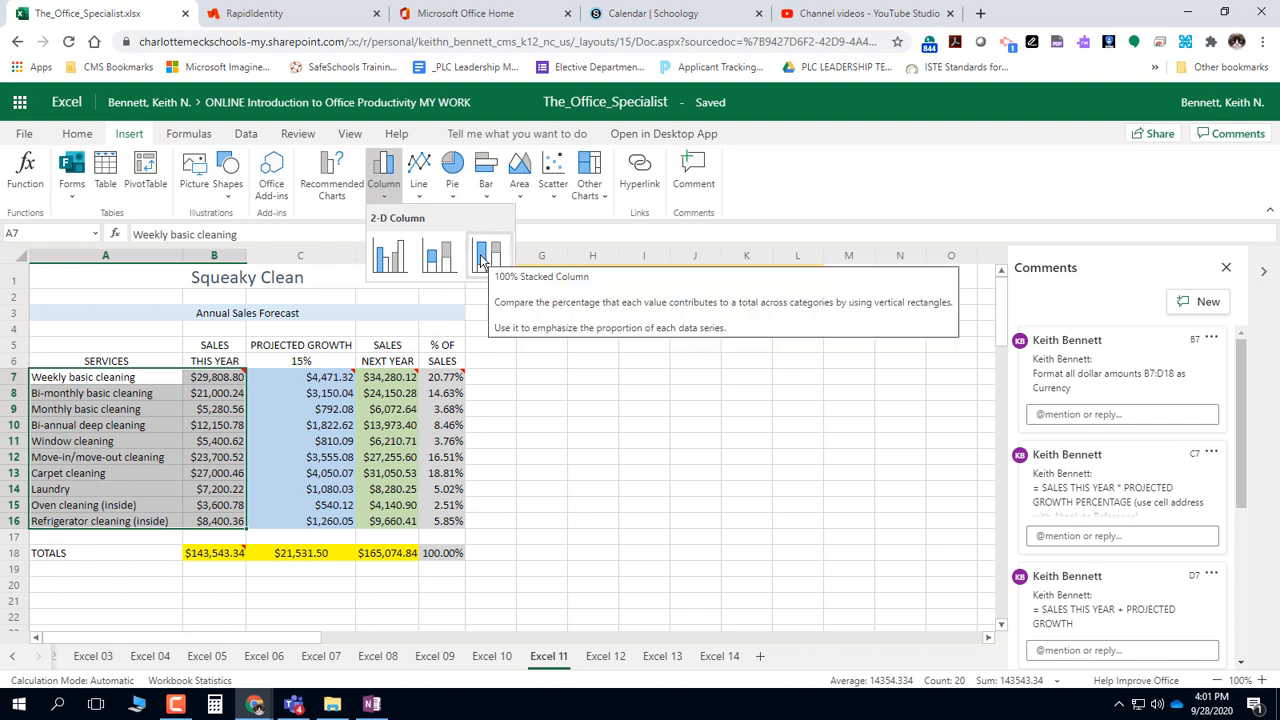
pyautogui.click(388, 258)
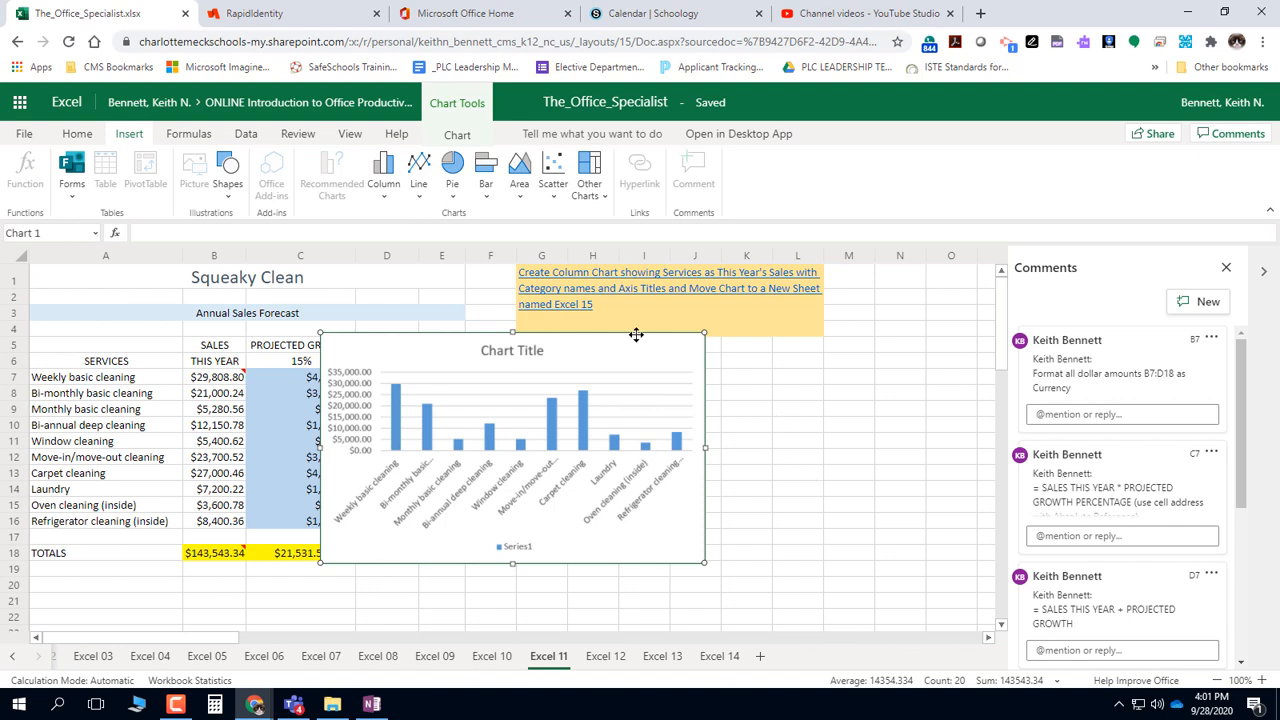
pyautogui.moveTo(626, 349); pyautogui.dragTo(818, 401)
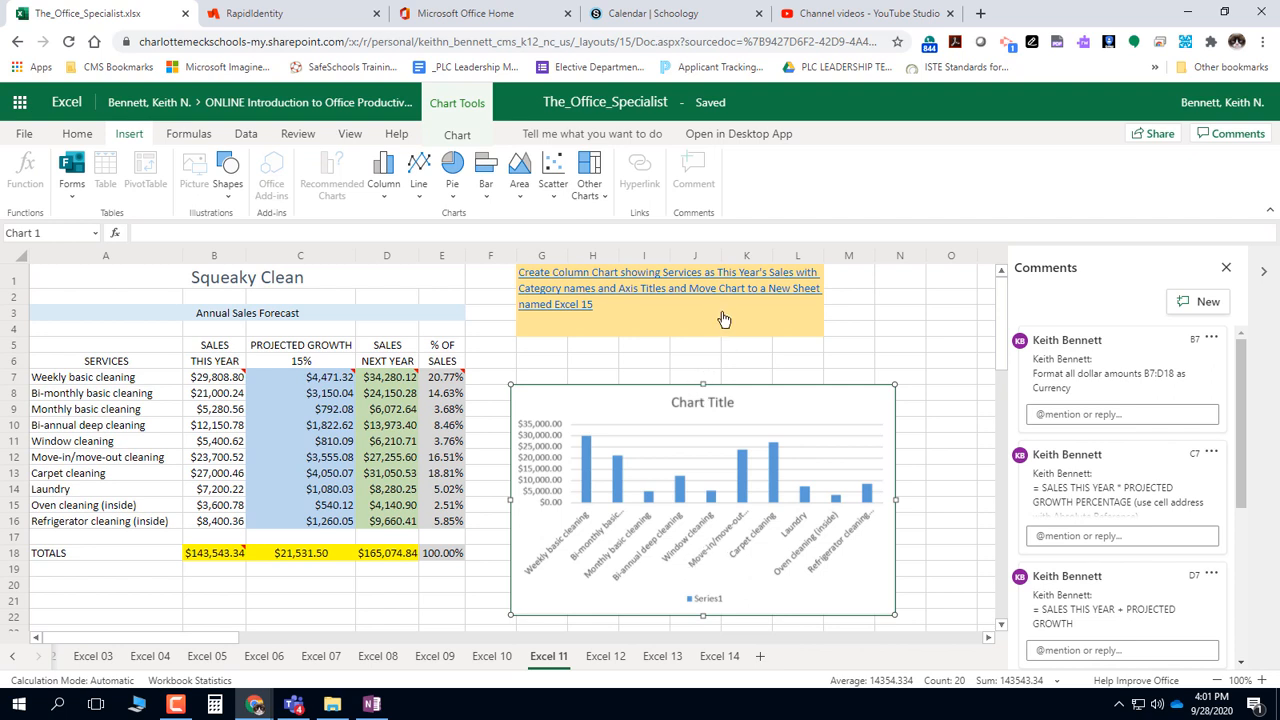
# Change the column chart's title to "Service Sales This Year"
pyautogui.rightClick(708, 402)
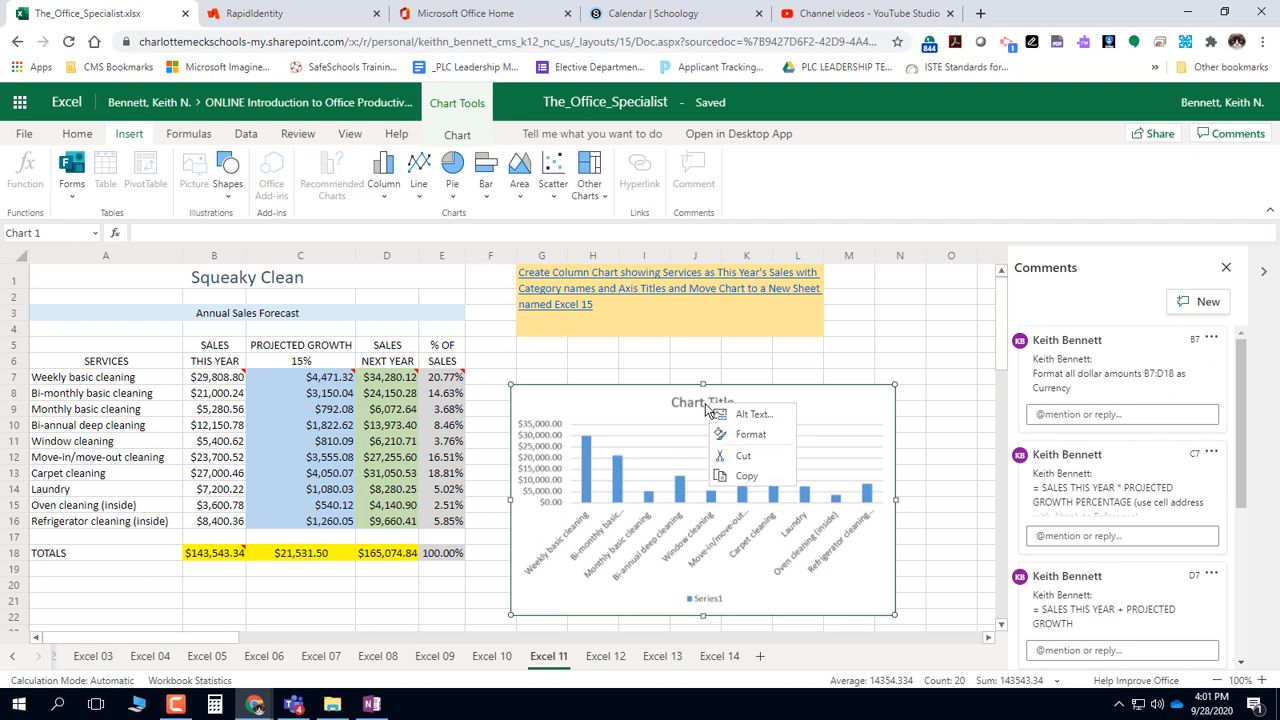
pyautogui.click(692, 404)
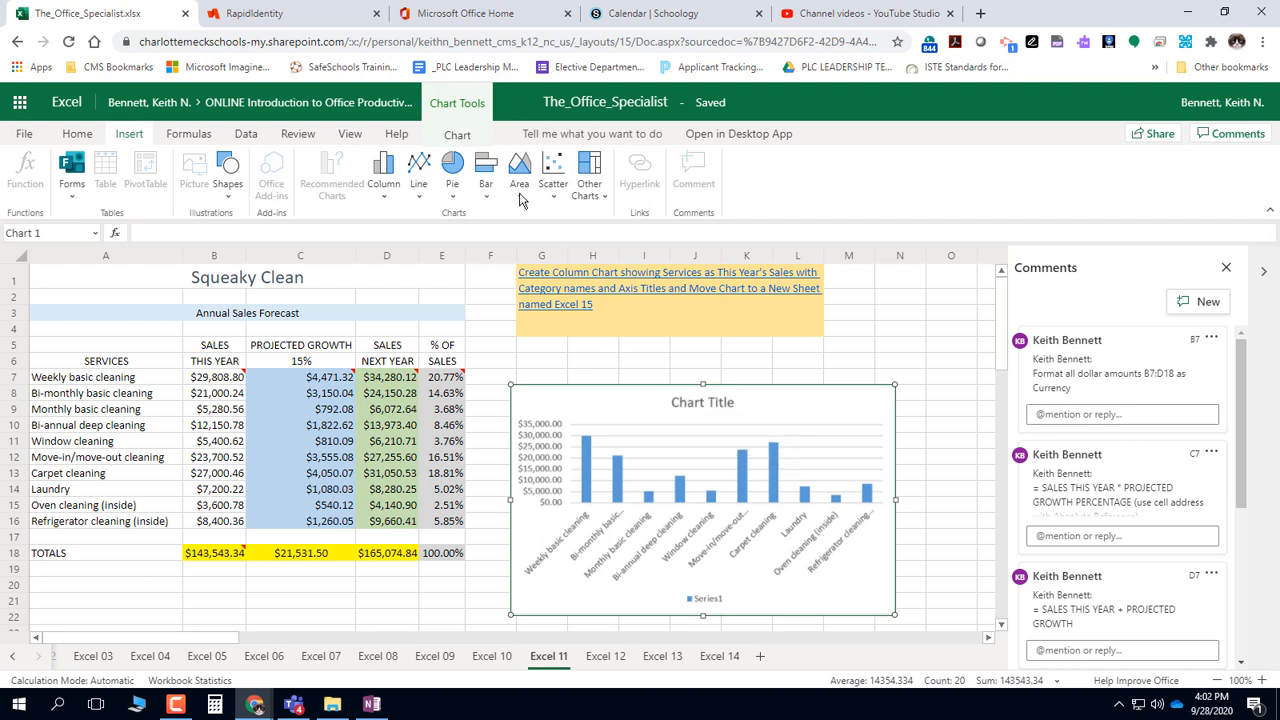
pyautogui.click(474, 140)
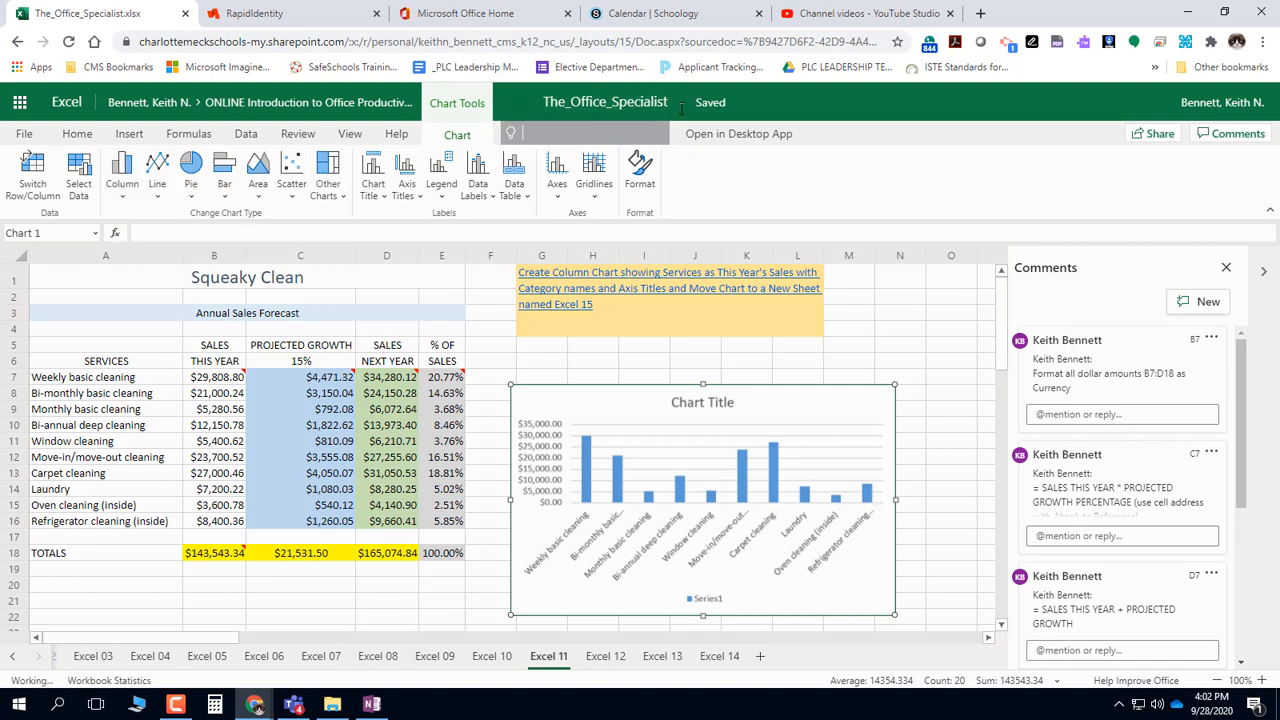
pyautogui.click(572, 136)
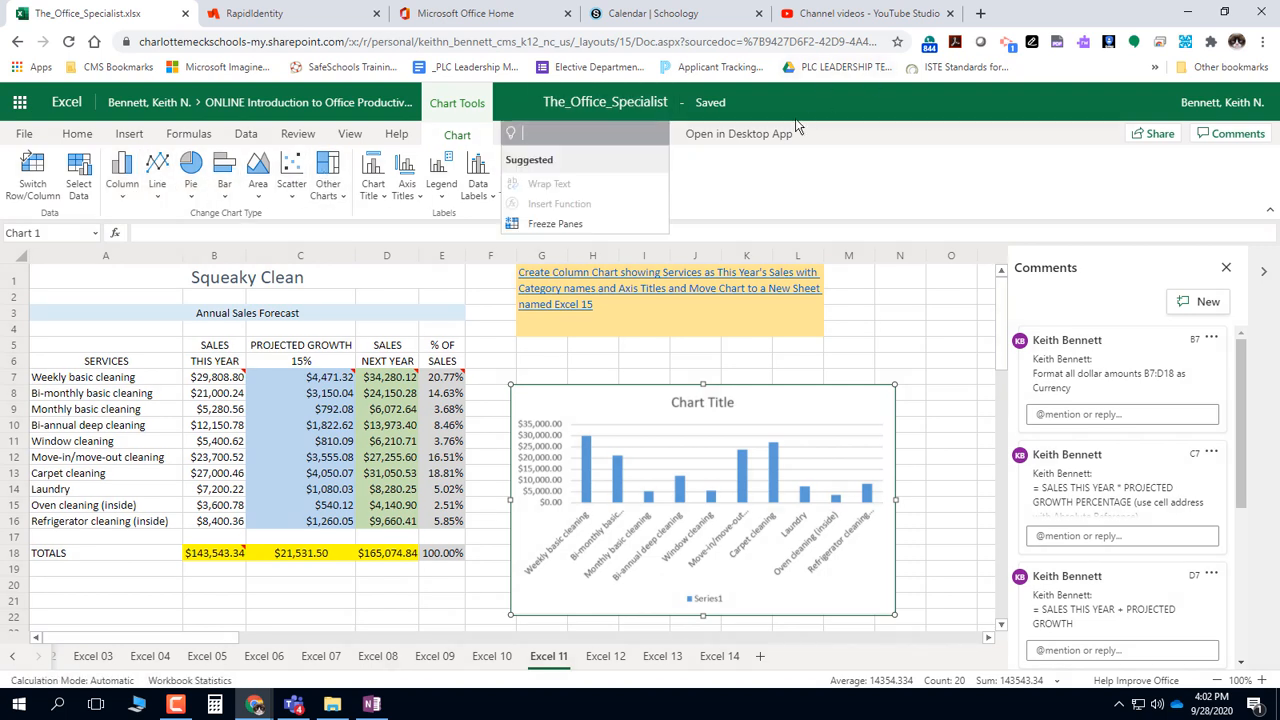
pyautogui.write('chart titl')
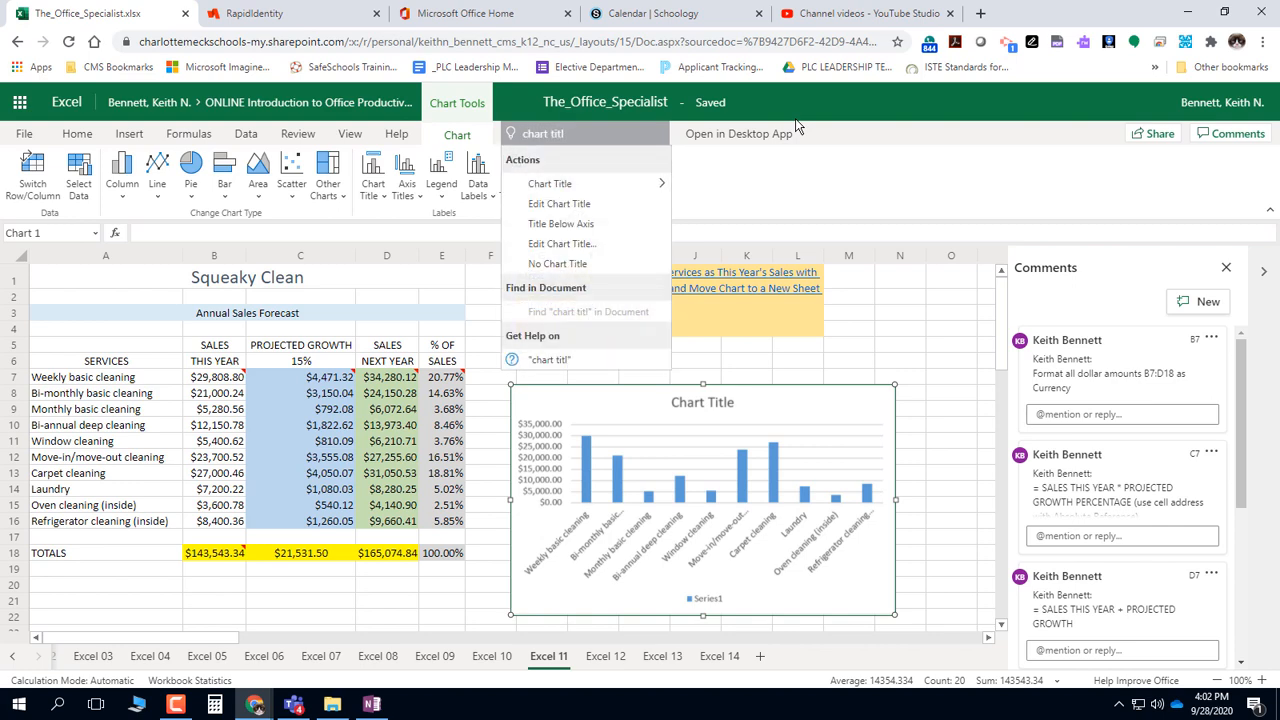
pyautogui.write('e')
pyautogui.moveTo(611, 191)
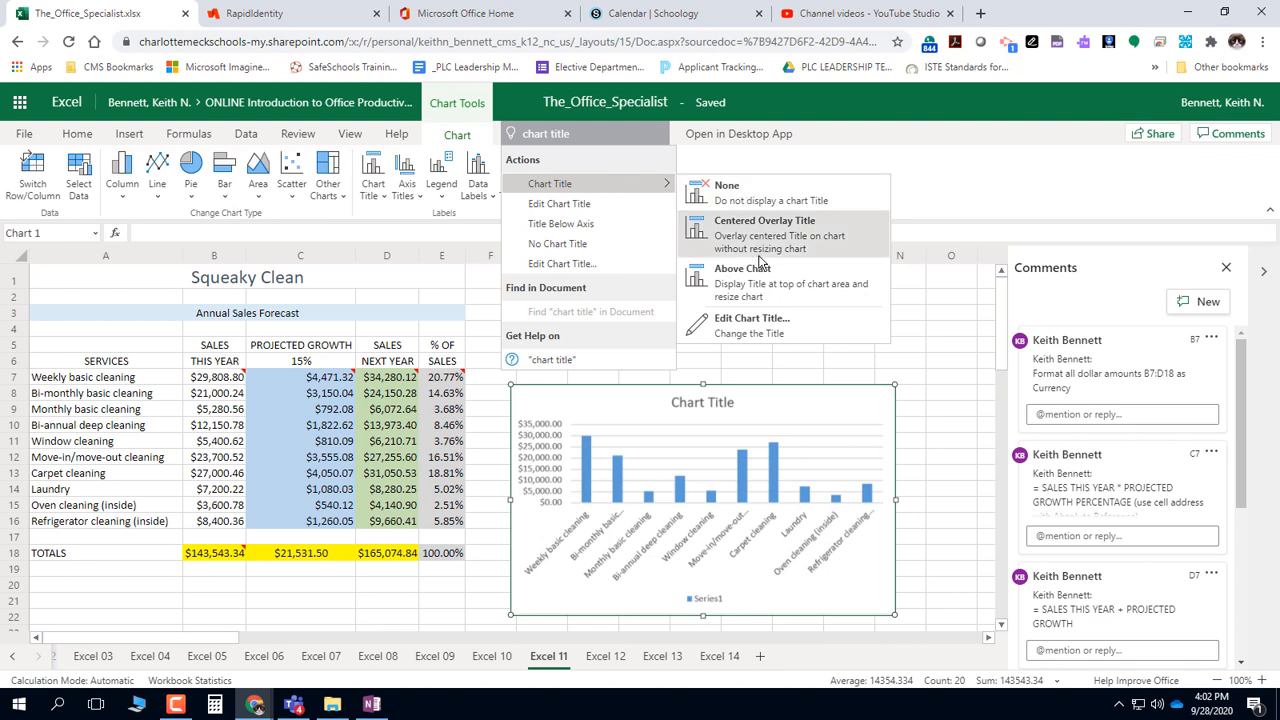
pyautogui.click(872, 327)
pyautogui.moveTo(634, 308); pyautogui.dragTo(351, 309)
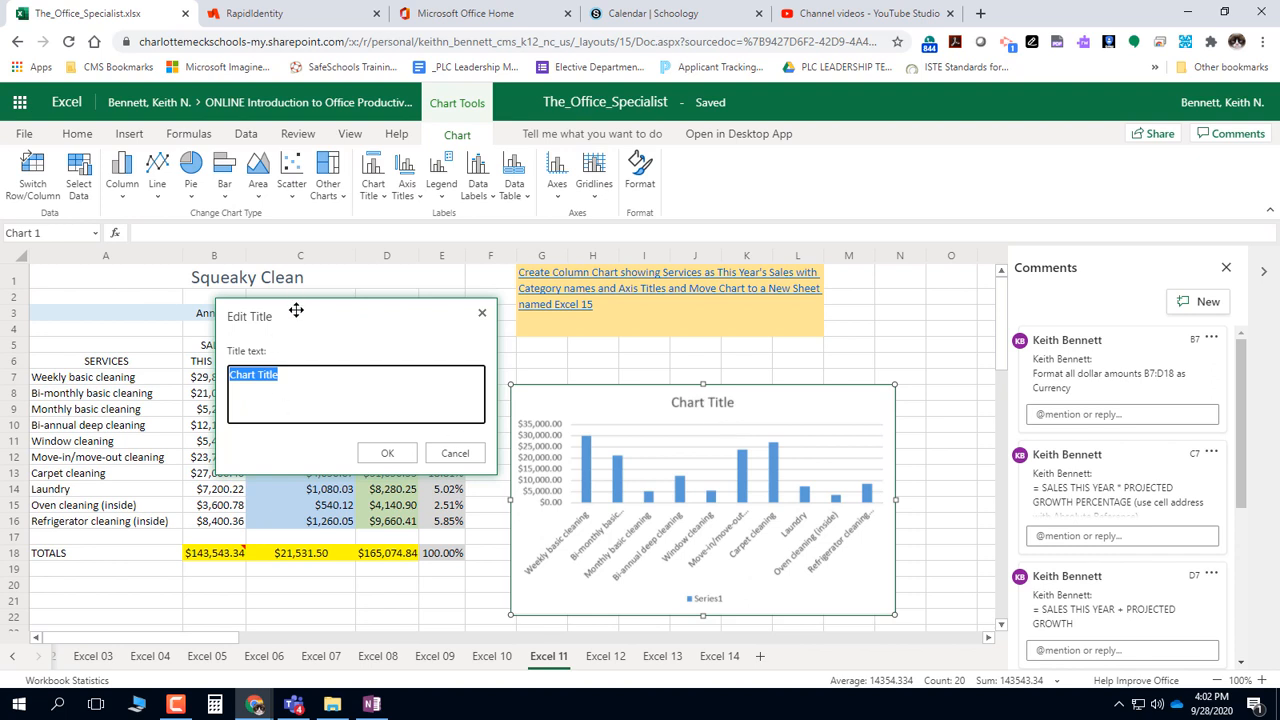
pyautogui.moveTo(297, 300); pyautogui.dragTo(901, 243)
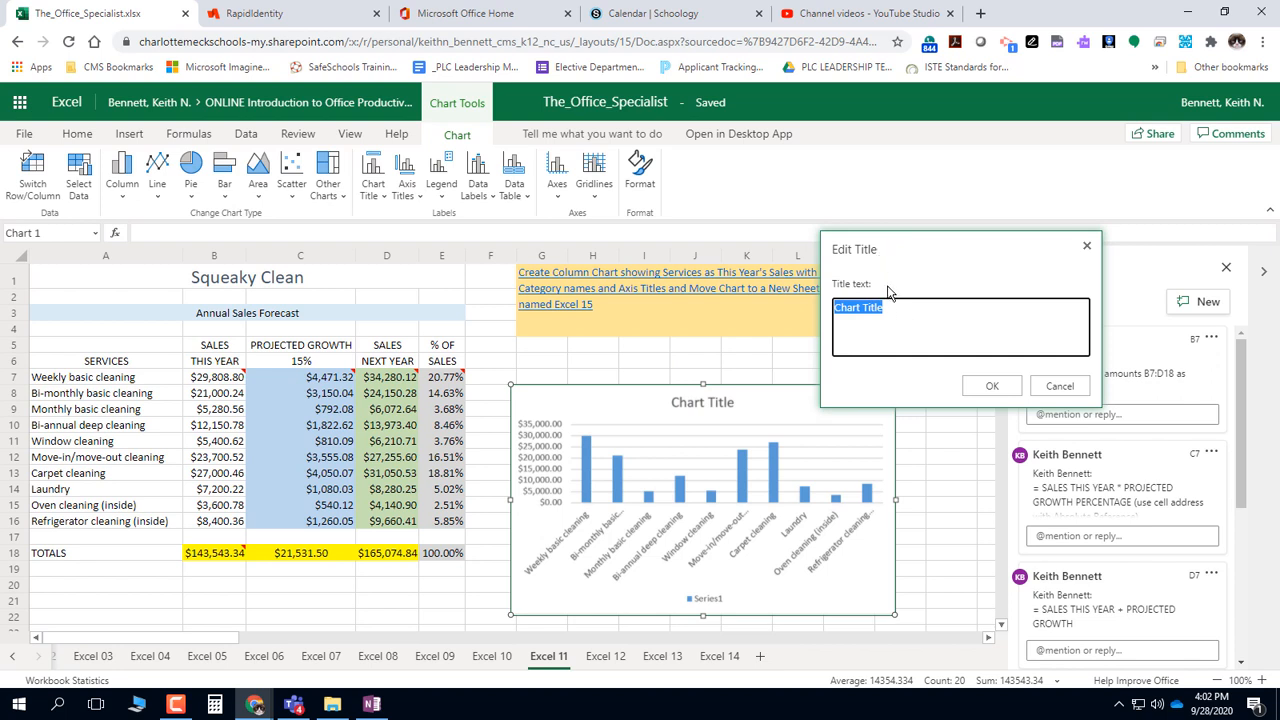
pyautogui.write('Service Sales This Year')
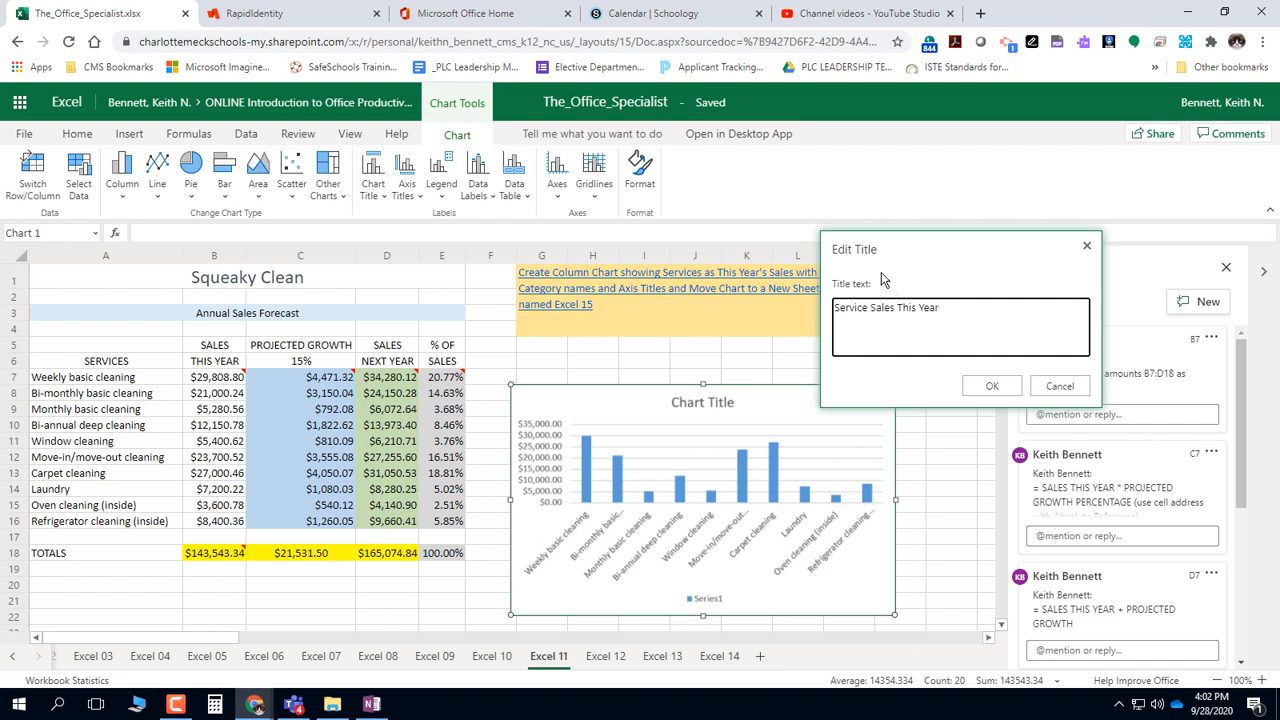
pyautogui.click(984, 386)
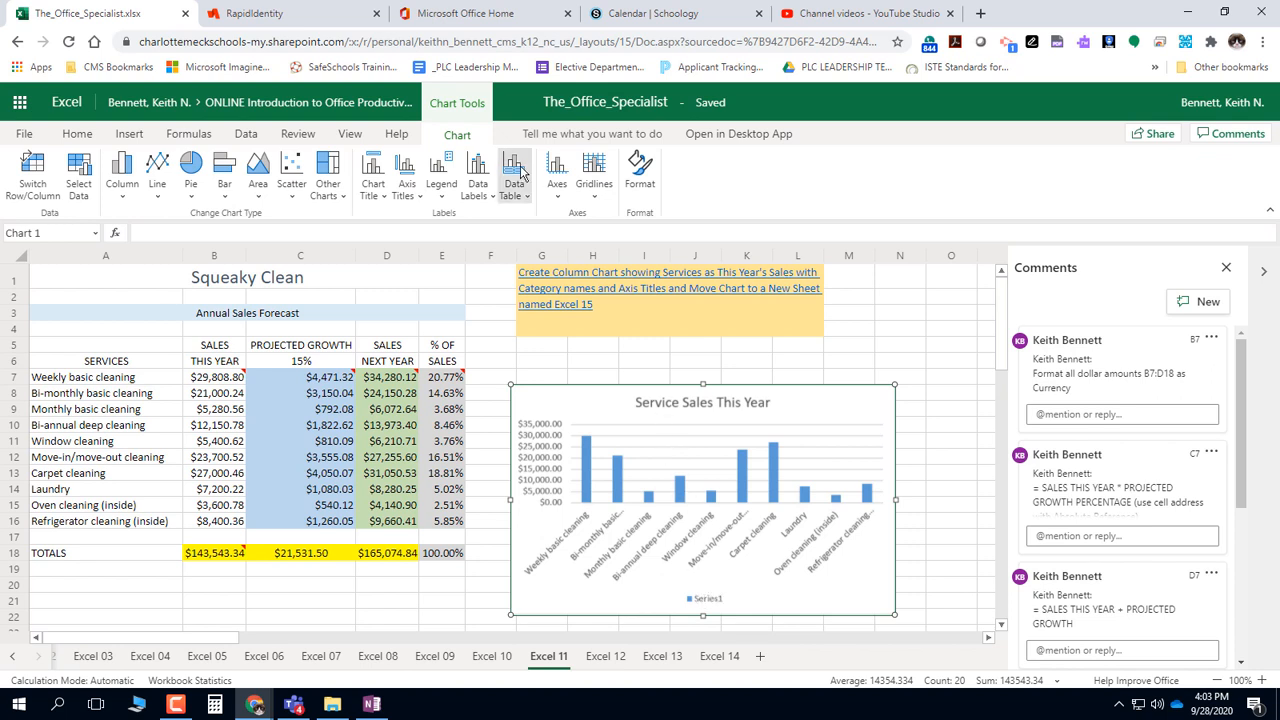
# Turn off the legend of the column chart
pyautogui.click(443, 185)
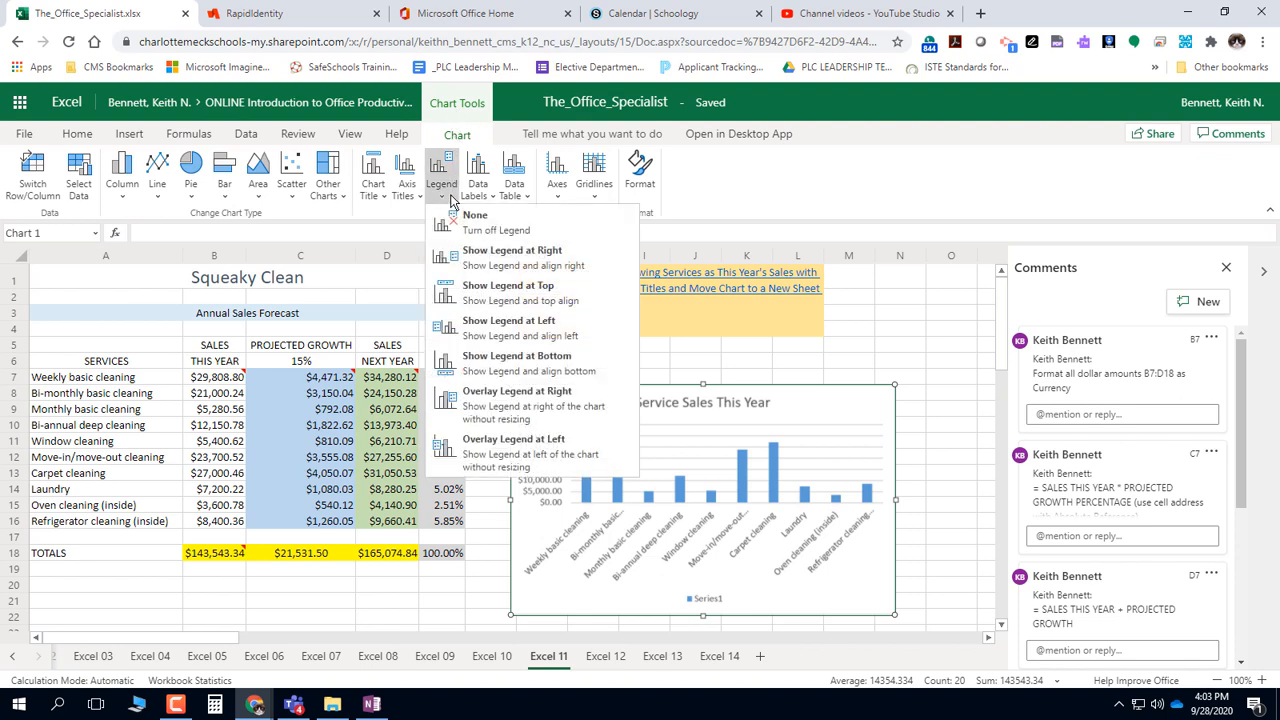
pyautogui.click(538, 231)
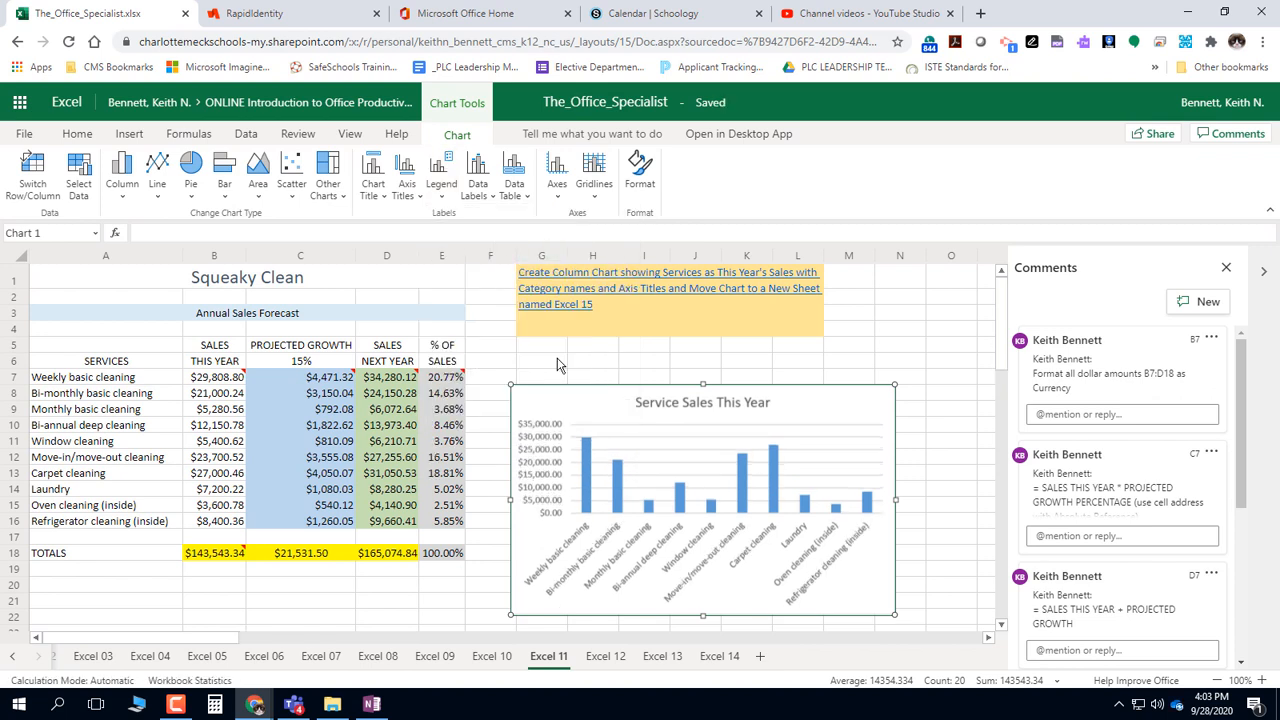
# Look for a way to move the chart to another sheet, searching the commands for "move chart"
pyautogui.rightClick(621, 408)
pyautogui.click(602, 402)
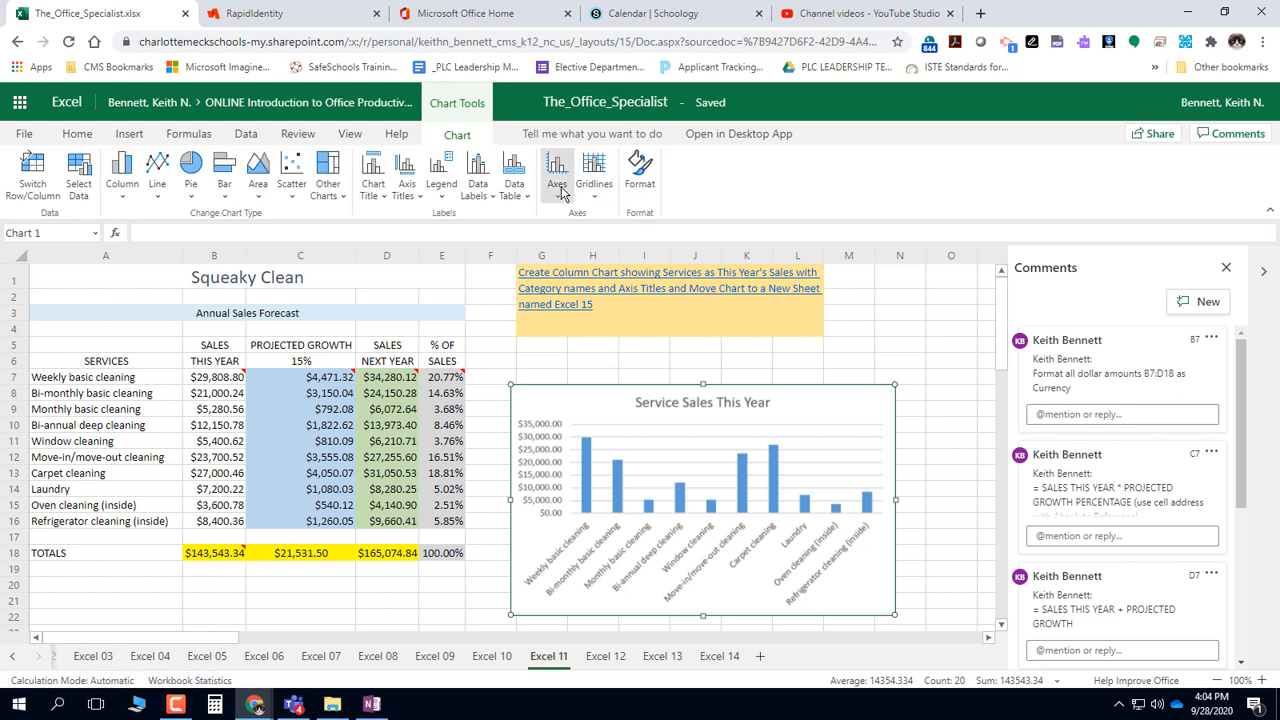
pyautogui.rightClick(566, 394)
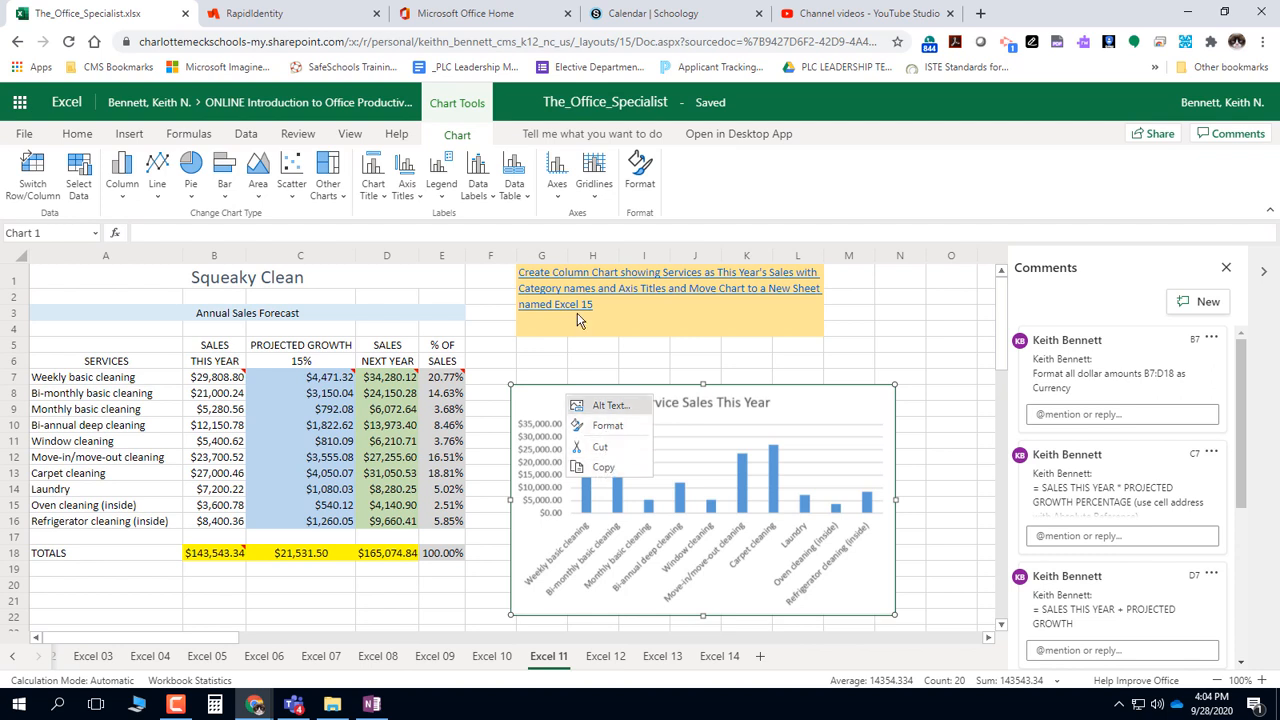
pyautogui.click(330, 190)
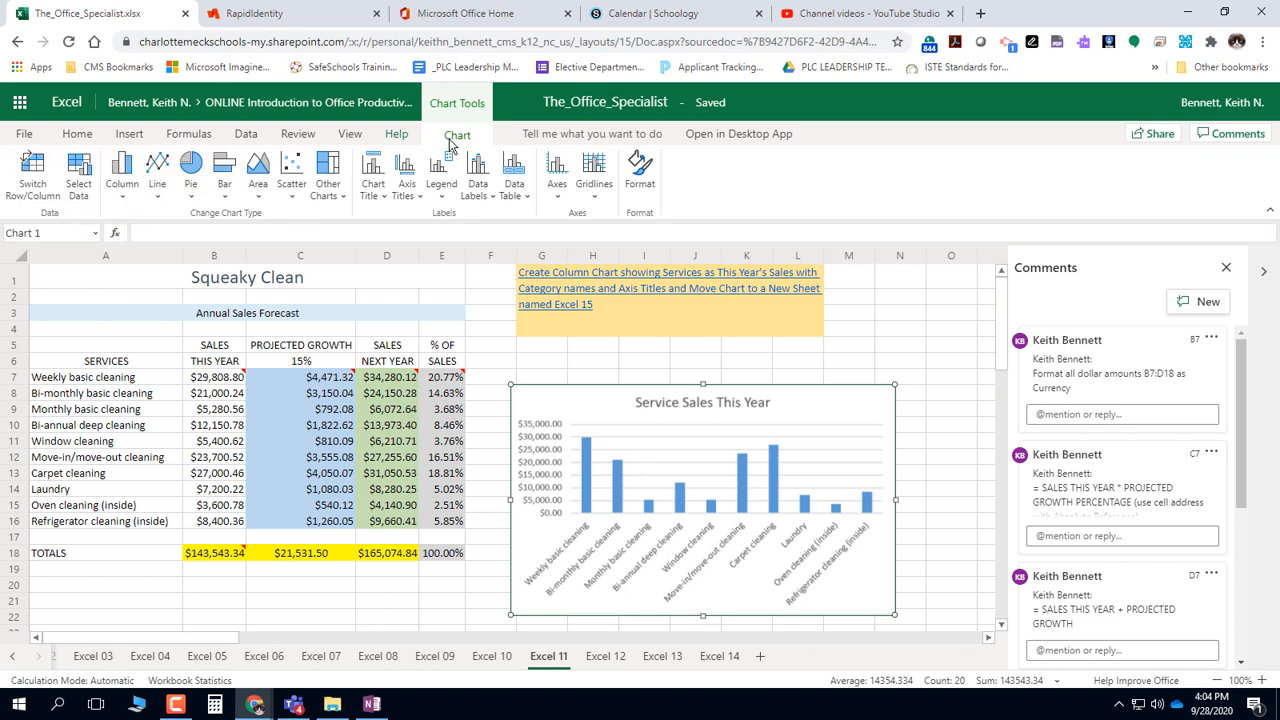
pyautogui.click(556, 132)
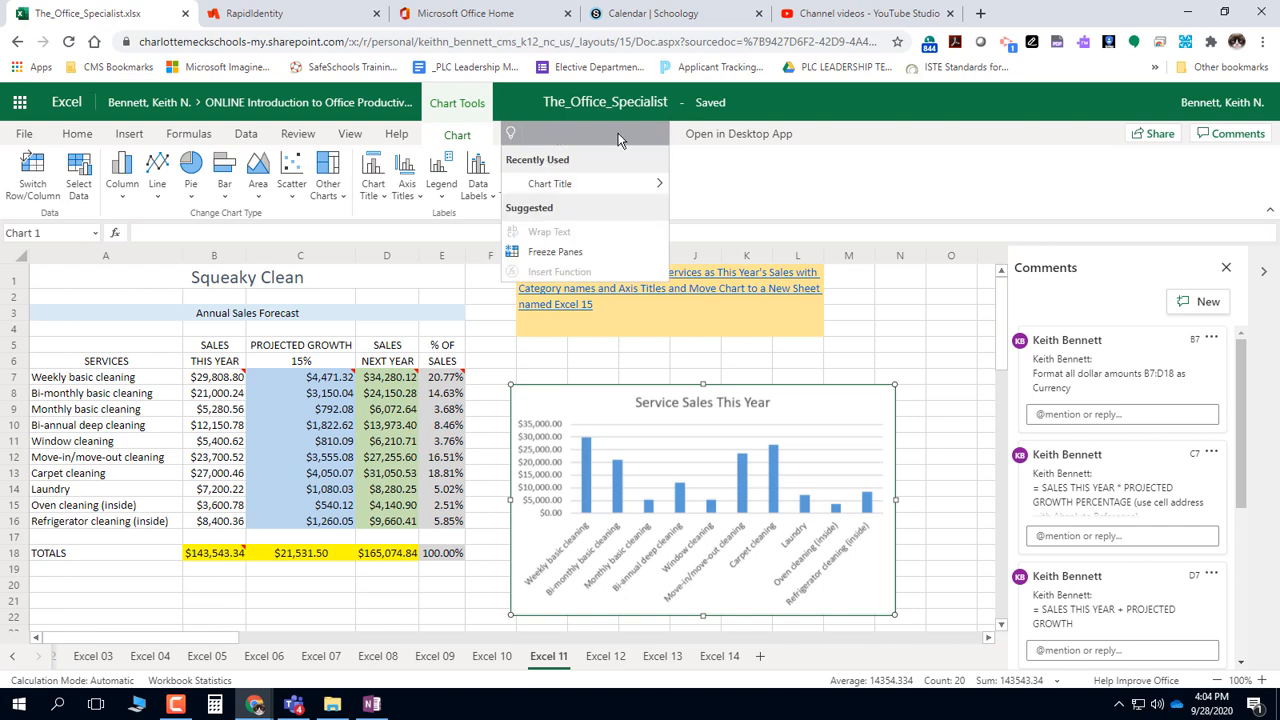
pyautogui.write('move chart')
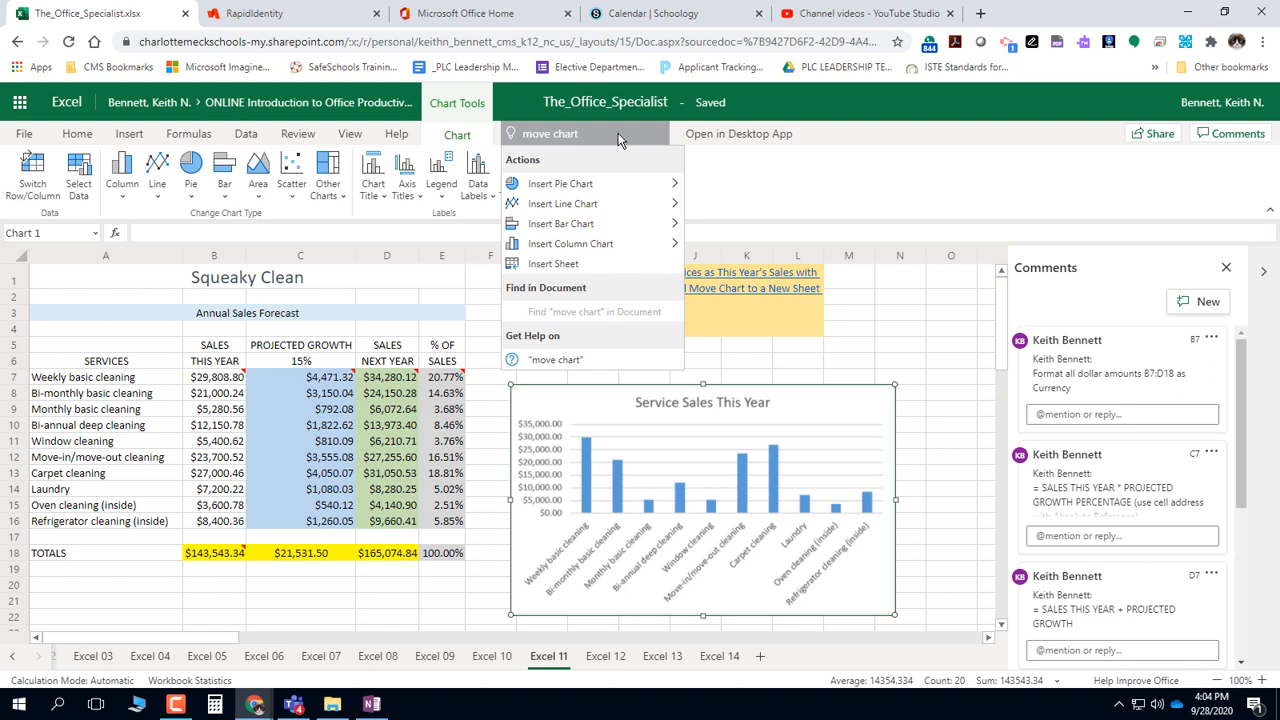
pyautogui.click(949, 336)
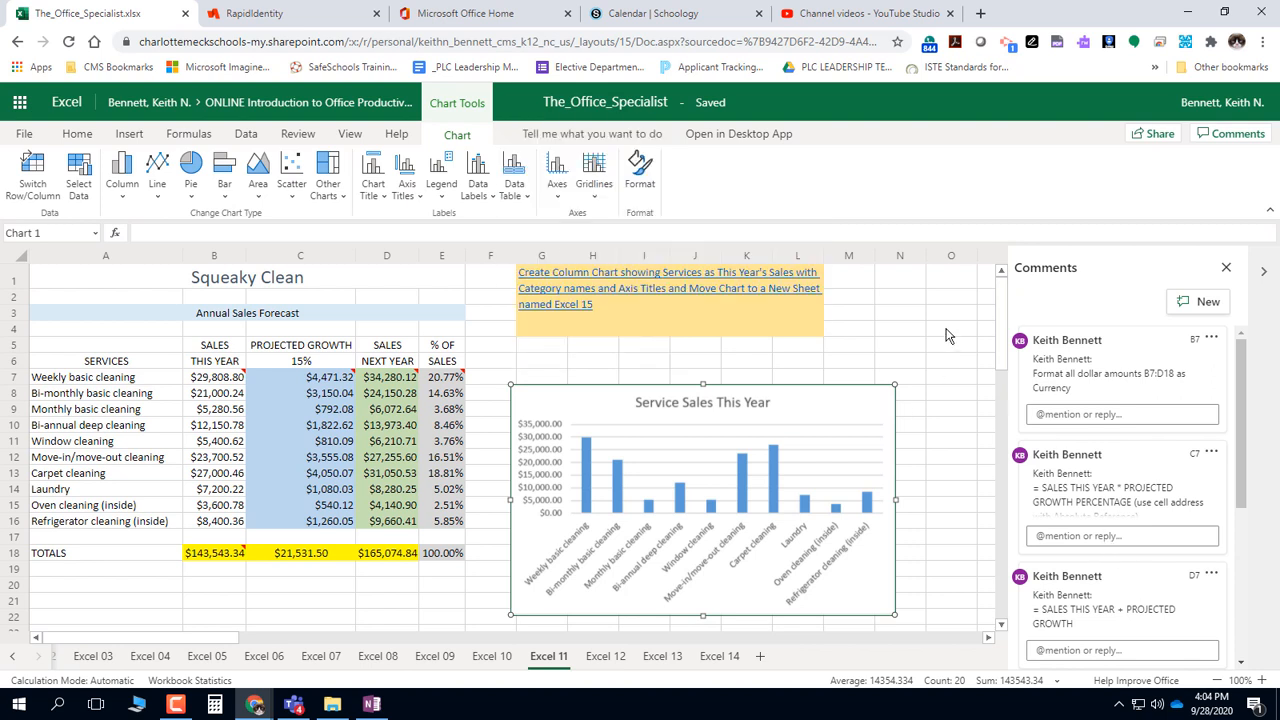
# Move the chart to cell A1 of a new sheet by cutting and pasting, and enlarge it to about column L and row 23
pyautogui.rightClick(840, 405)
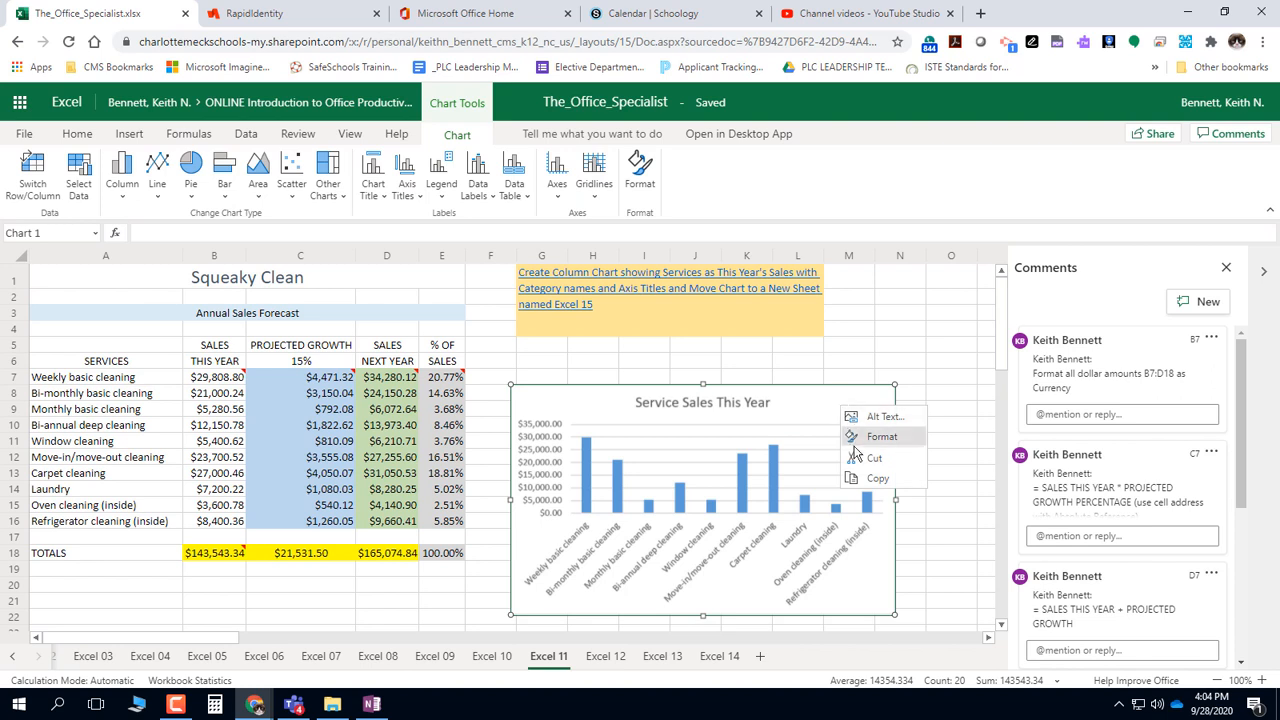
pyautogui.click(861, 459)
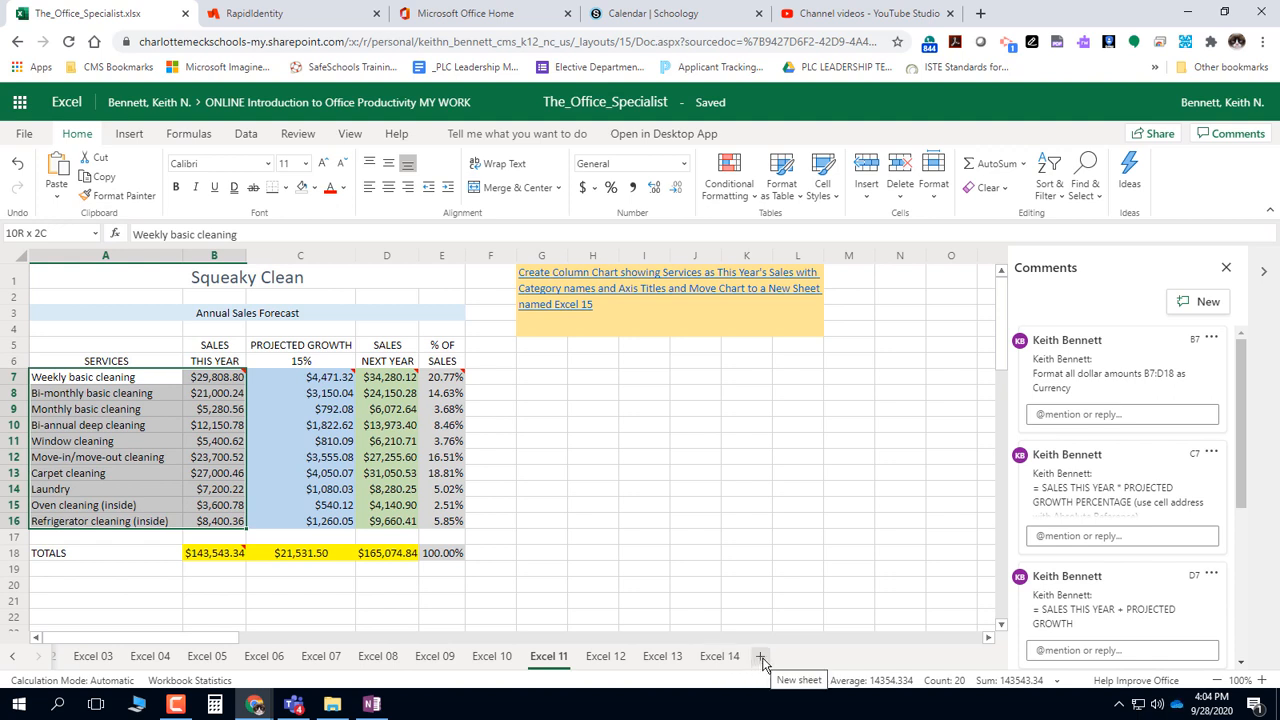
pyautogui.click(761, 660)
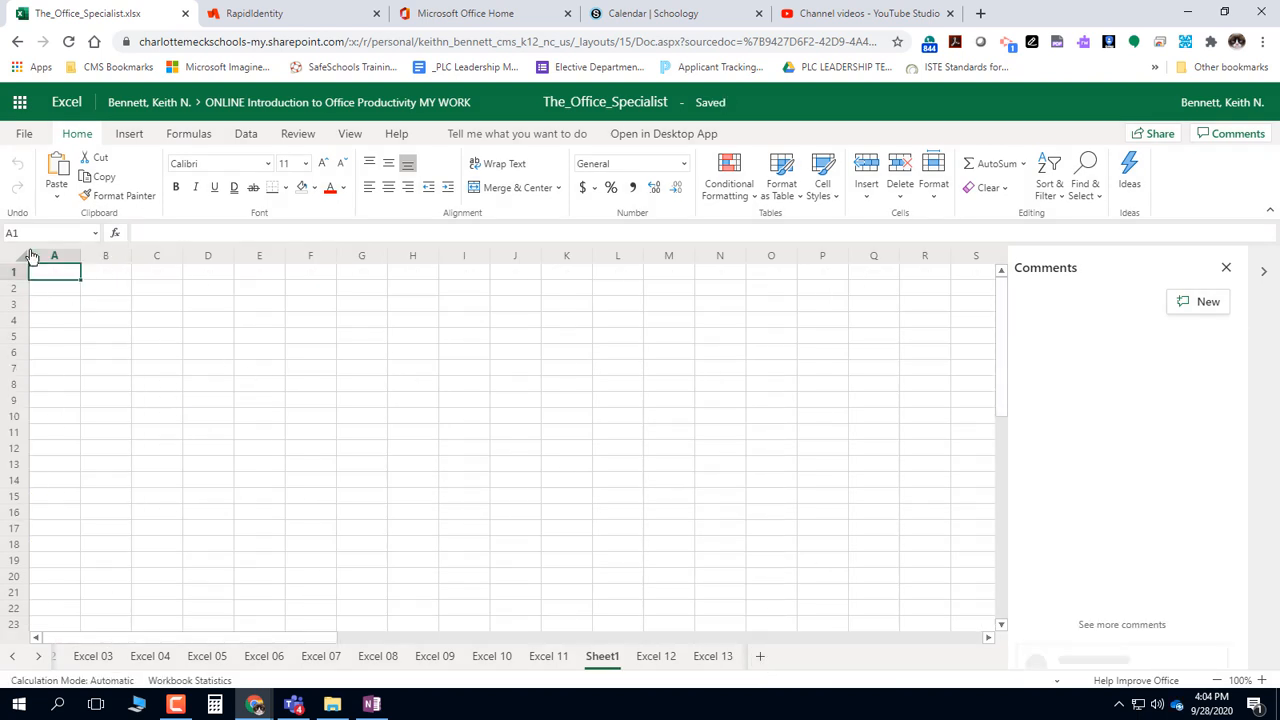
pyautogui.rightClick(57, 277)
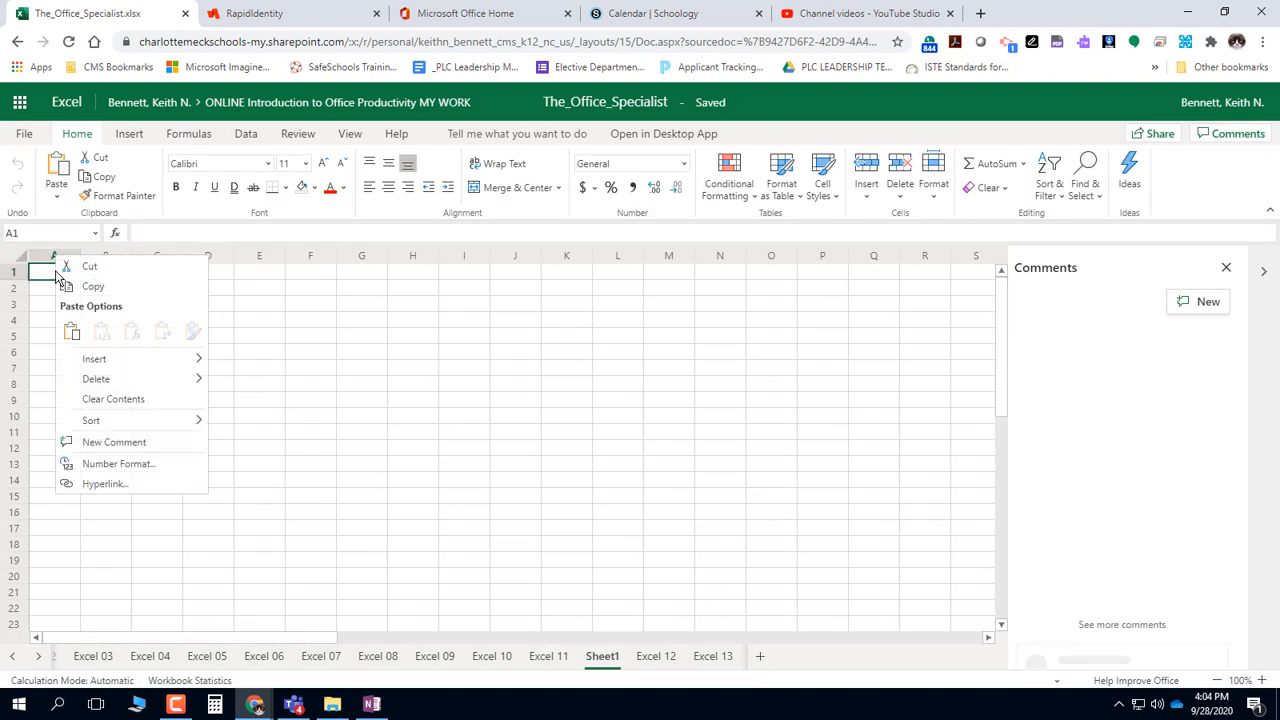
pyautogui.click(71, 330)
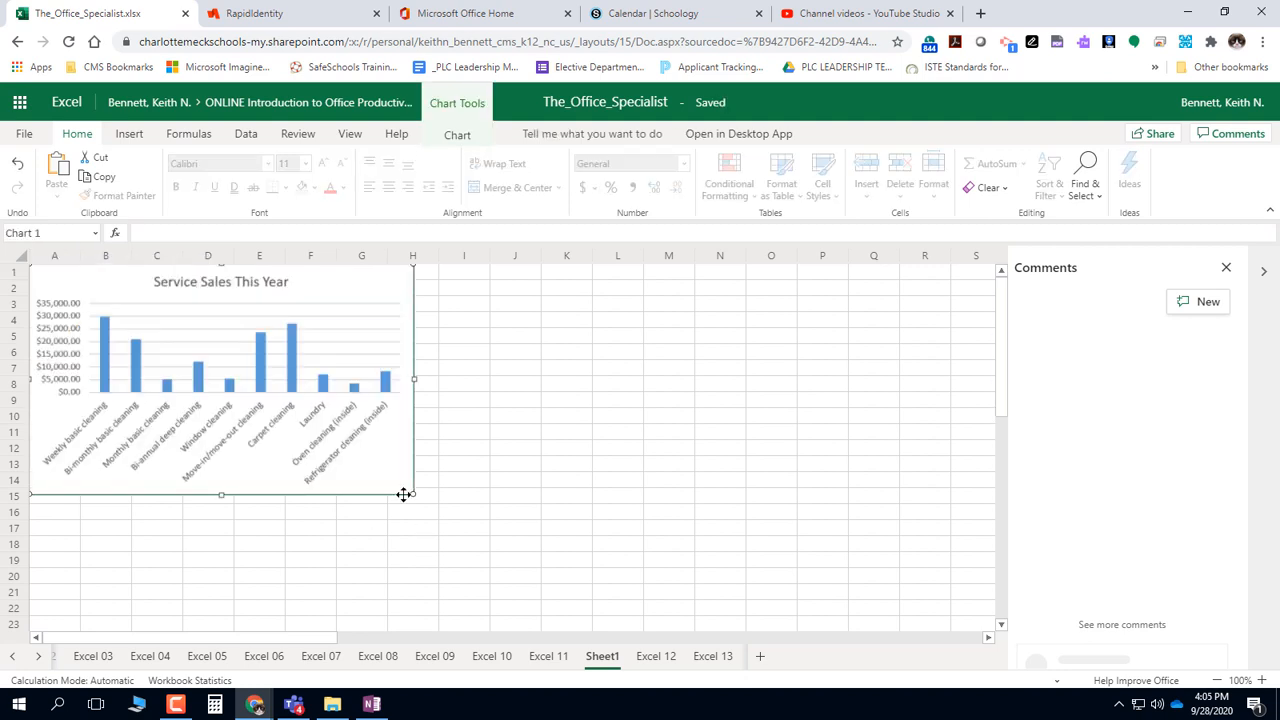
pyautogui.moveTo(413, 495); pyautogui.dragTo(636, 632)
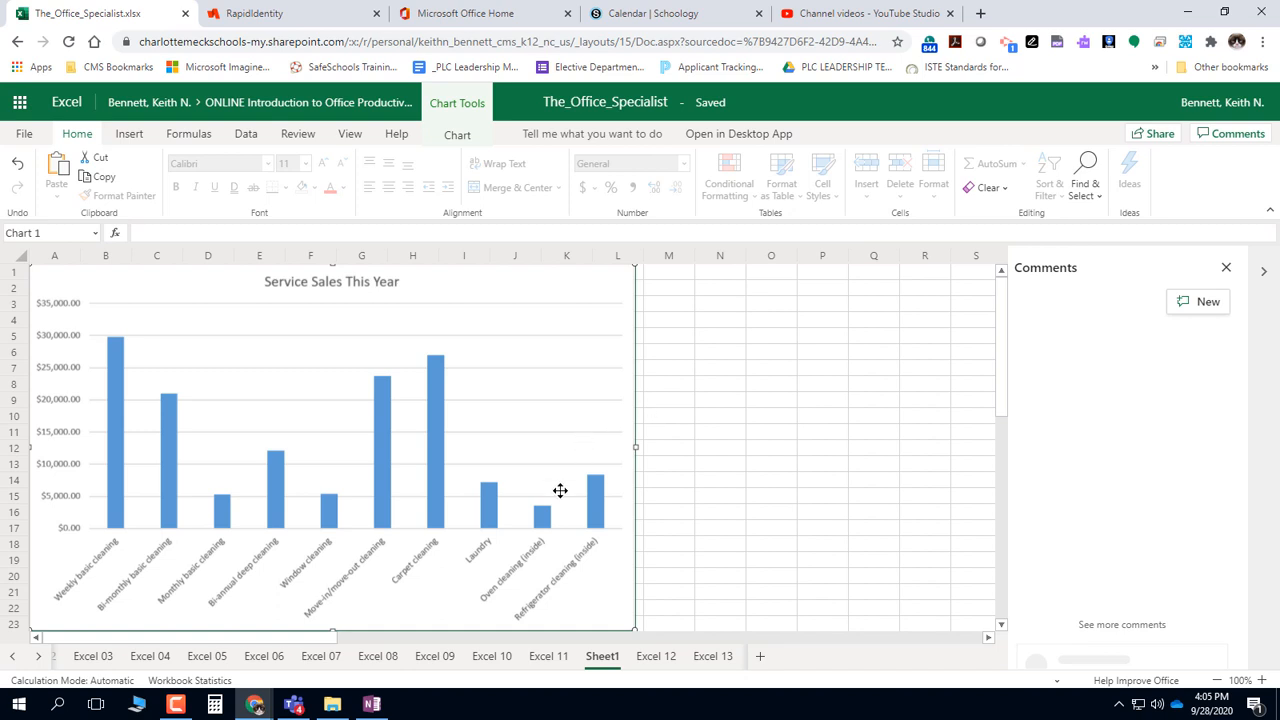
# Rename the chart's sheet to "Excel 15" and move it to the end of the workbook, after Excel 14
pyautogui.rightClick(603, 666)
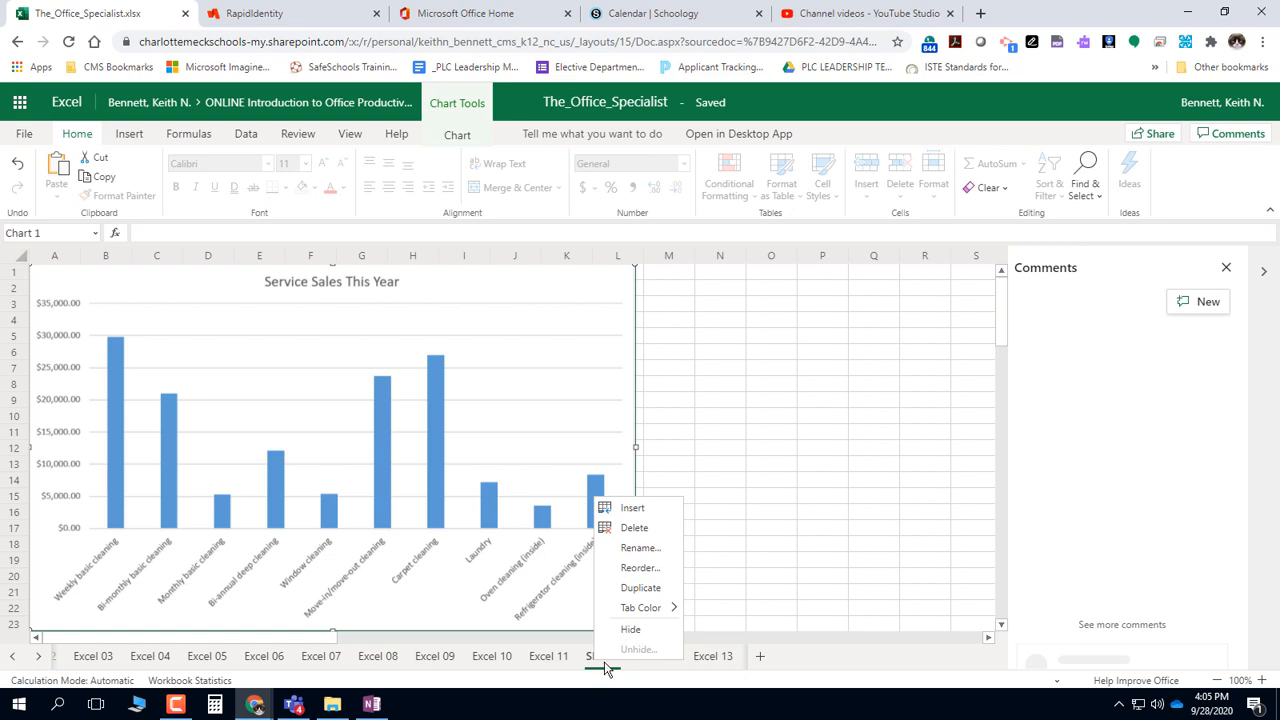
pyautogui.click(633, 549)
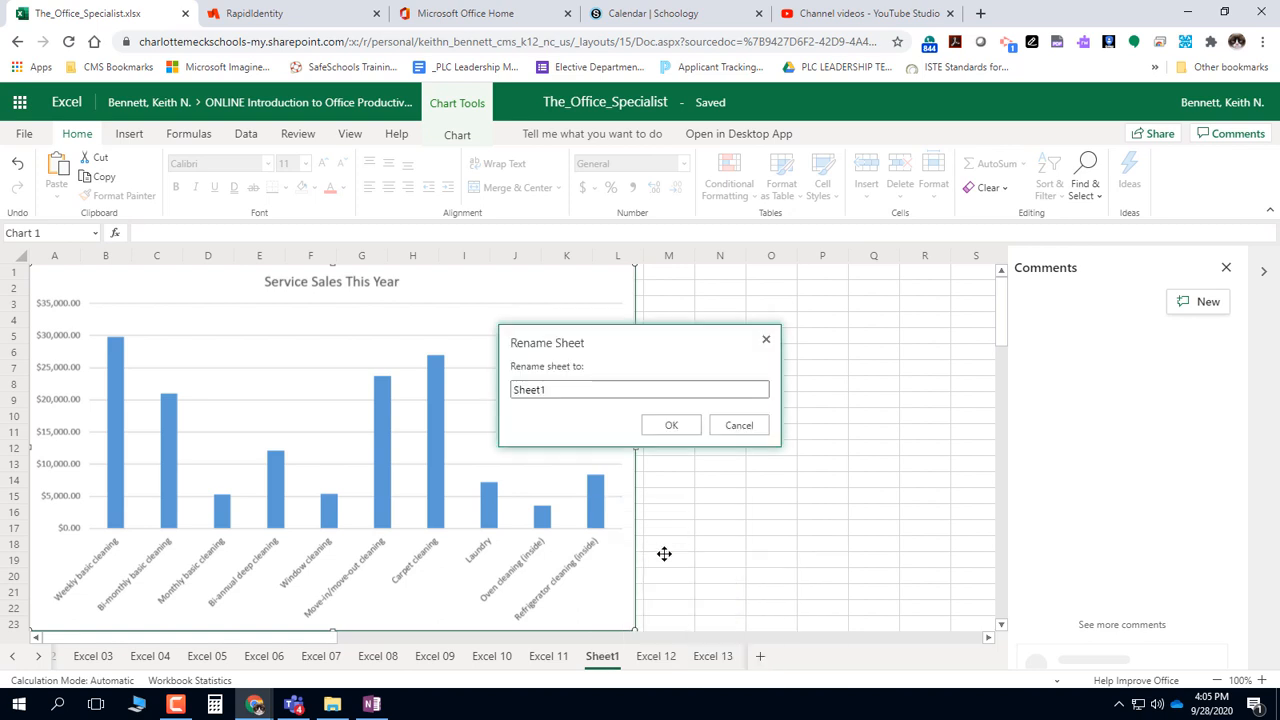
pyautogui.write('Ex')
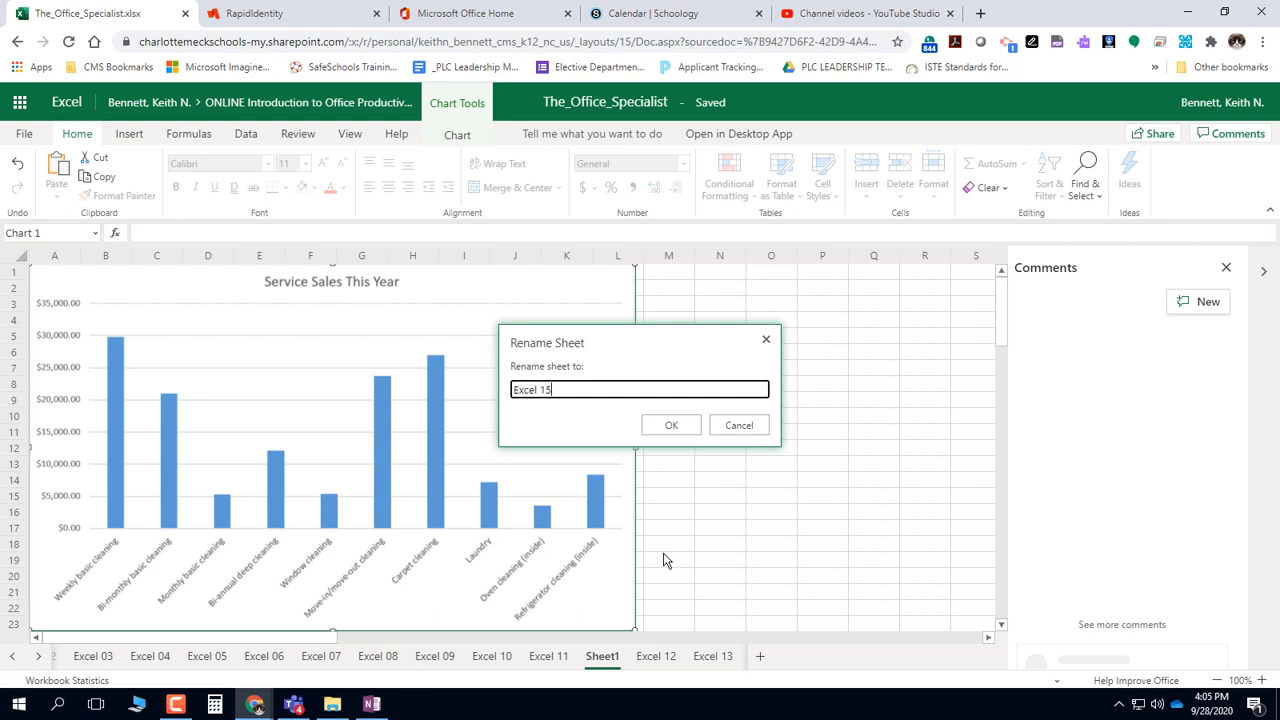
pyautogui.write('cel 15')
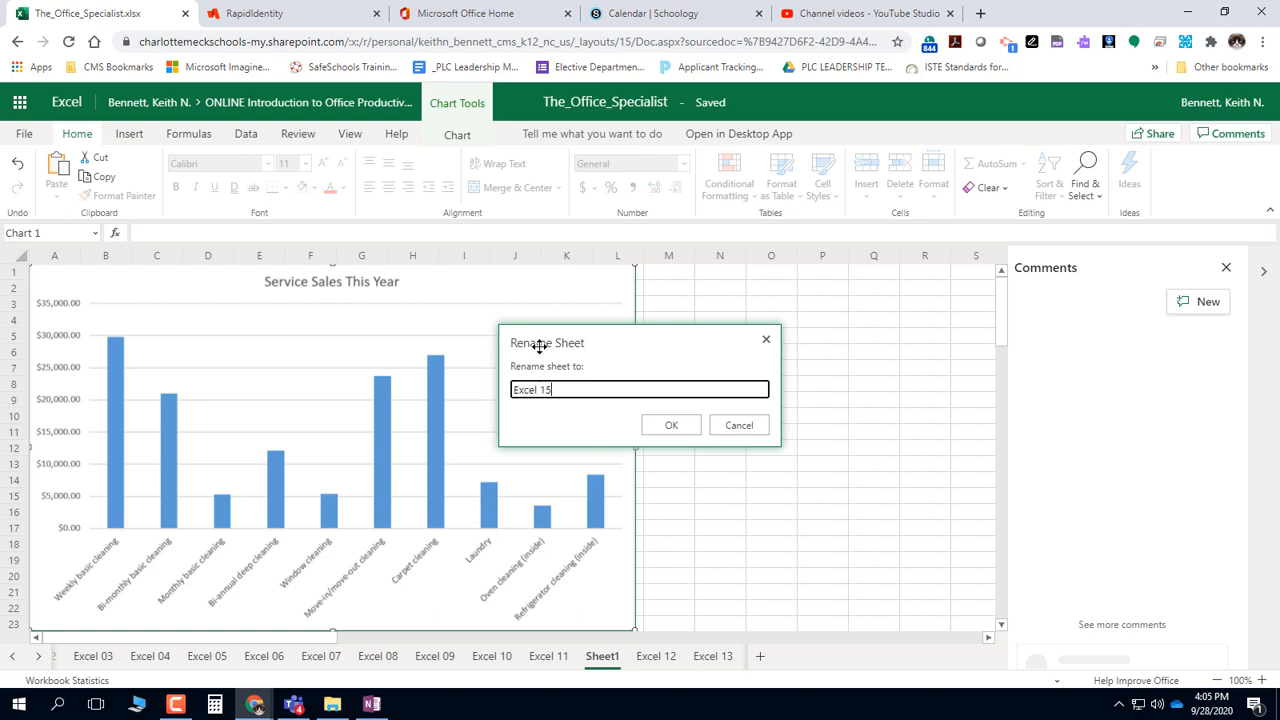
pyautogui.click(671, 425)
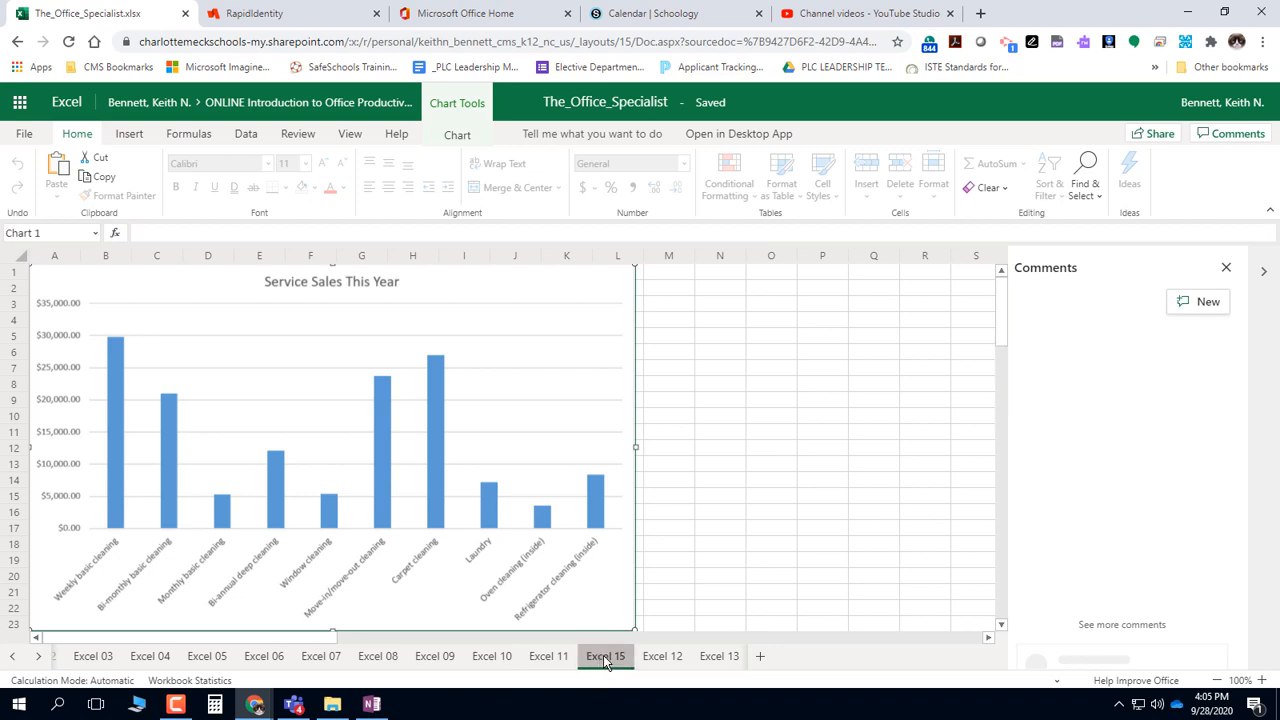
pyautogui.moveTo(605, 663); pyautogui.dragTo(760, 662)
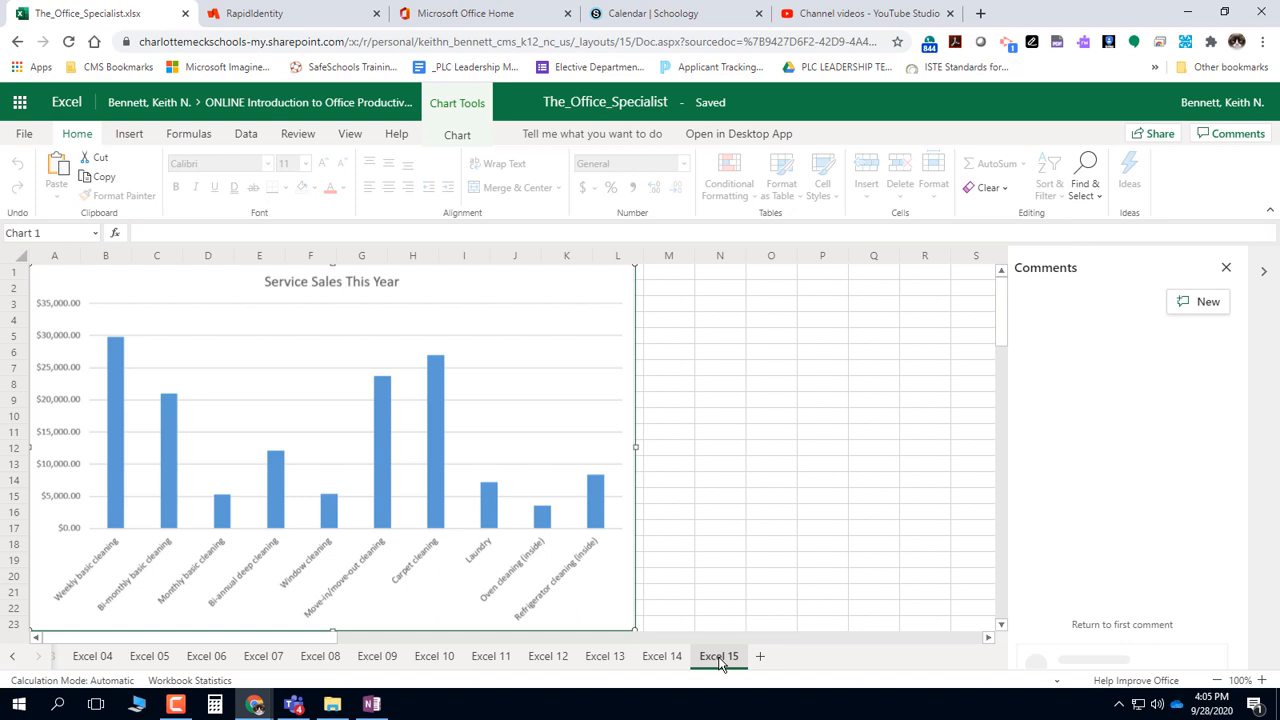
# Set the Excel 15 sheet's tab color to the standard light blue
pyautogui.rightClick(720, 664)
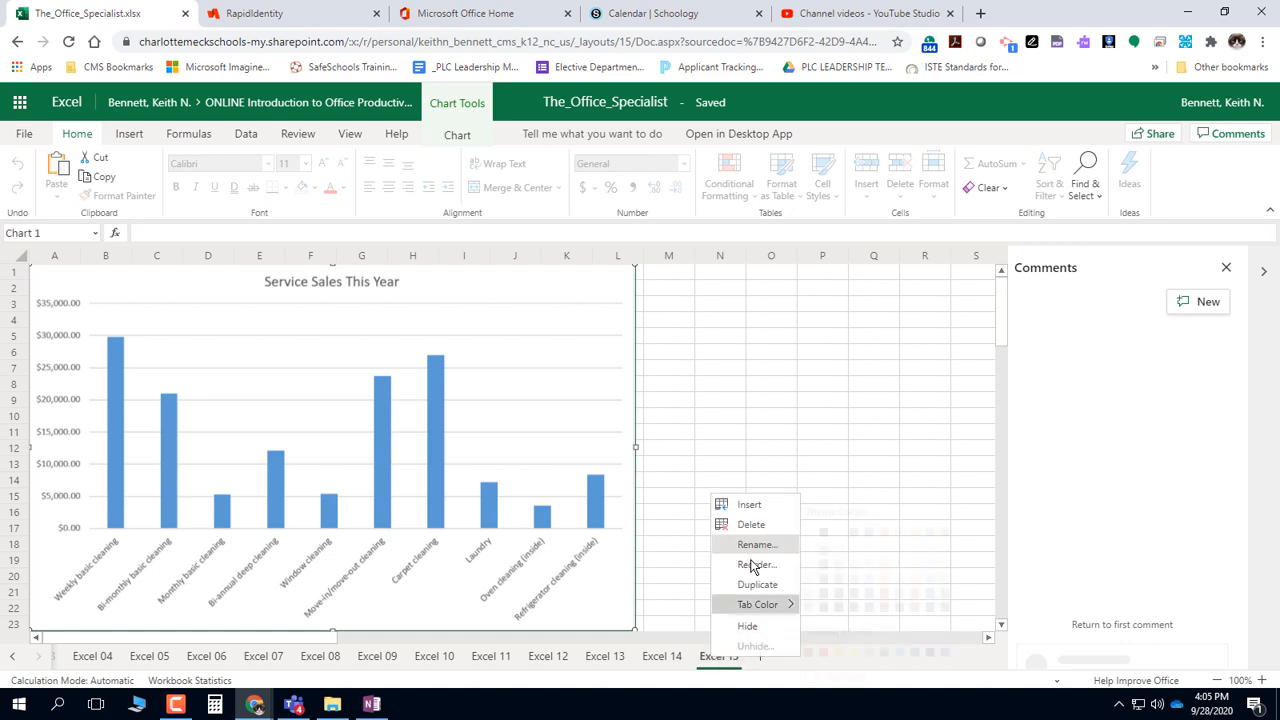
pyautogui.moveTo(764, 604)
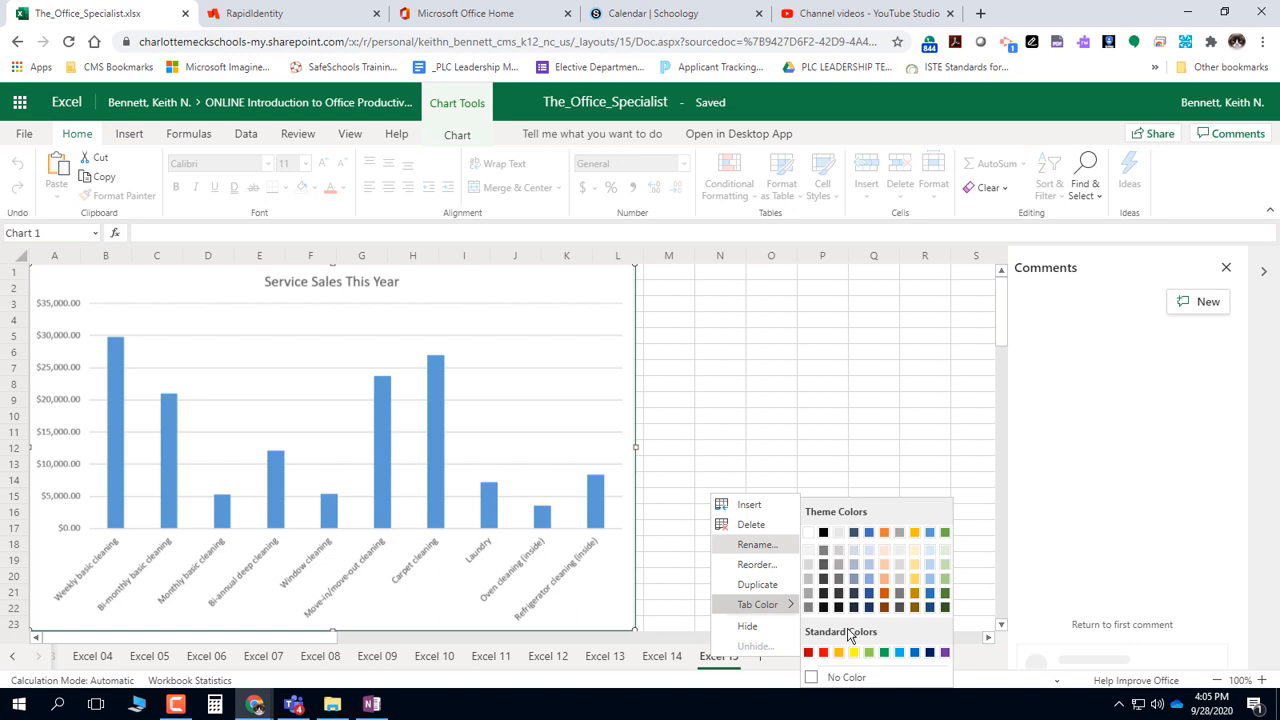
pyautogui.click(899, 655)
pyautogui.click(791, 517)
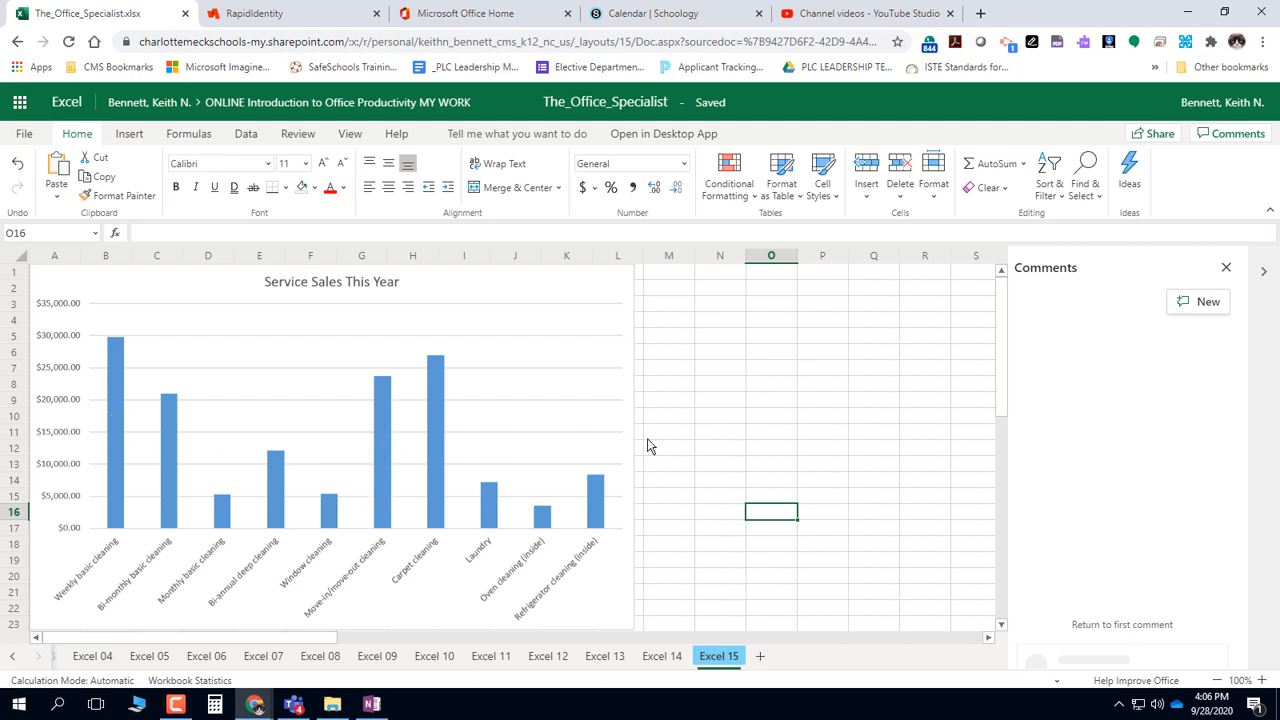
# Open the column chart's formatting options and review the Series 1 and Vertical Axis settings
pyautogui.click(439, 386)
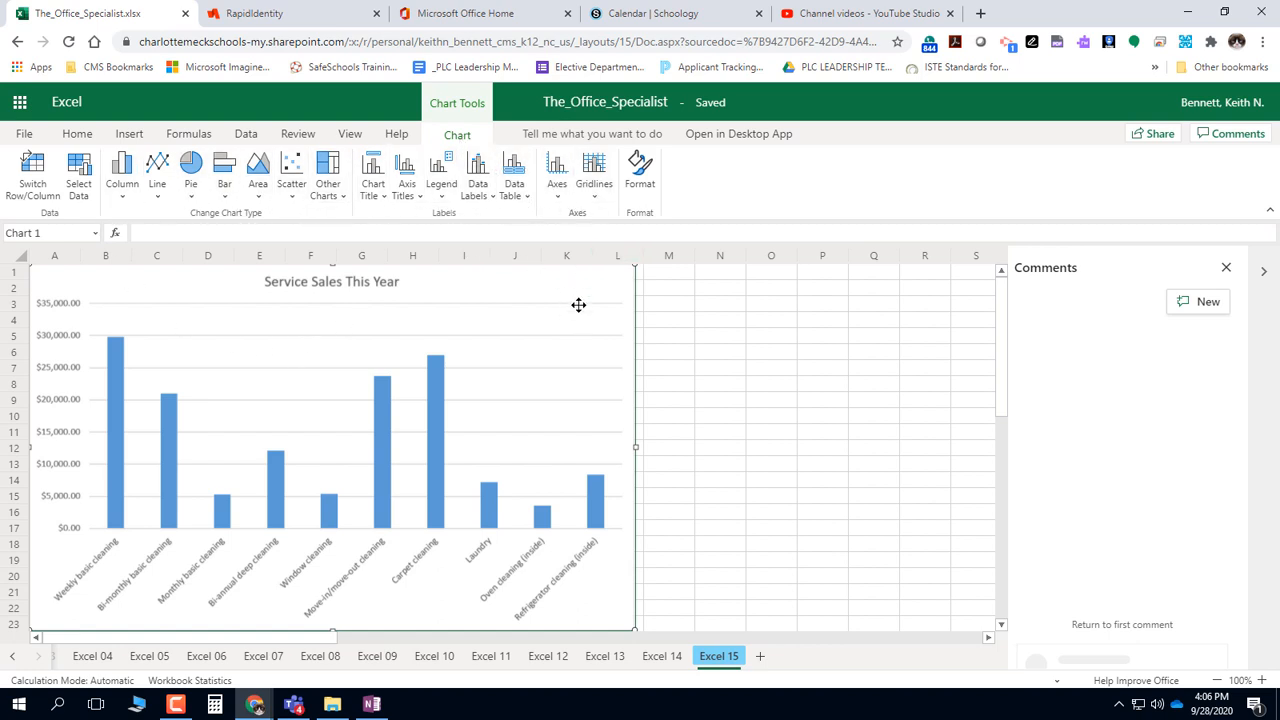
pyautogui.click(641, 186)
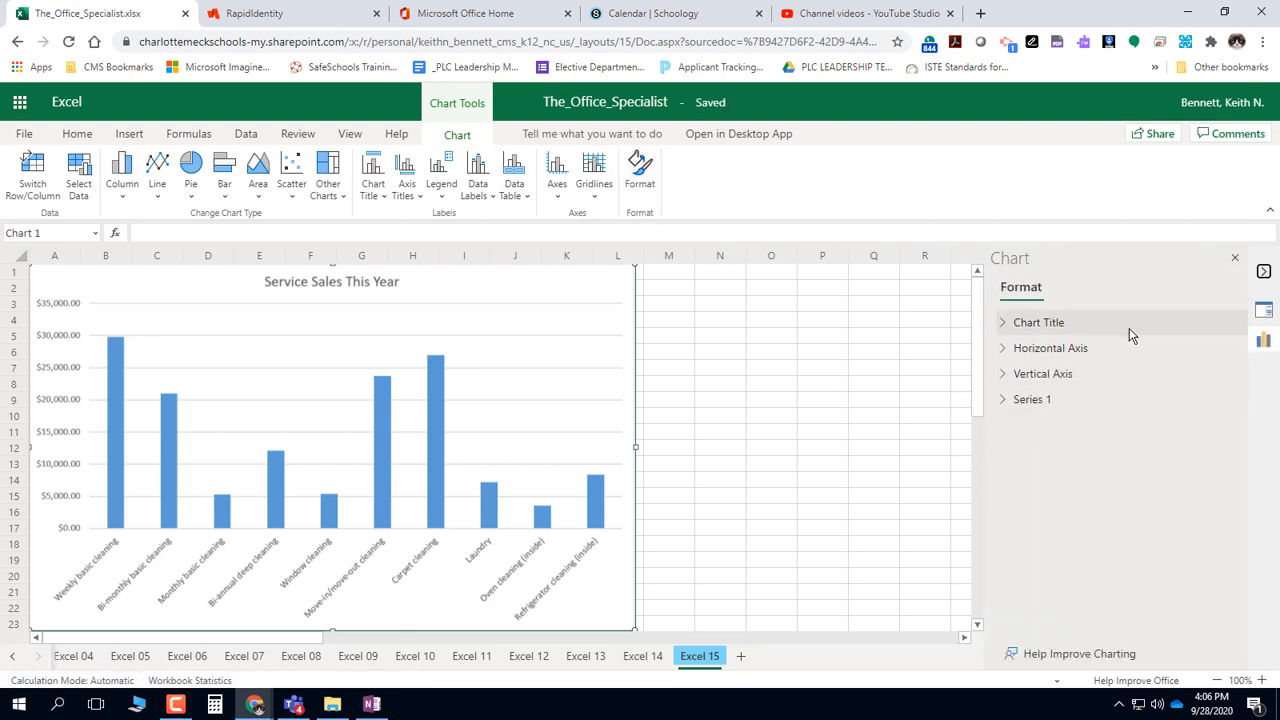
pyautogui.click(1003, 400)
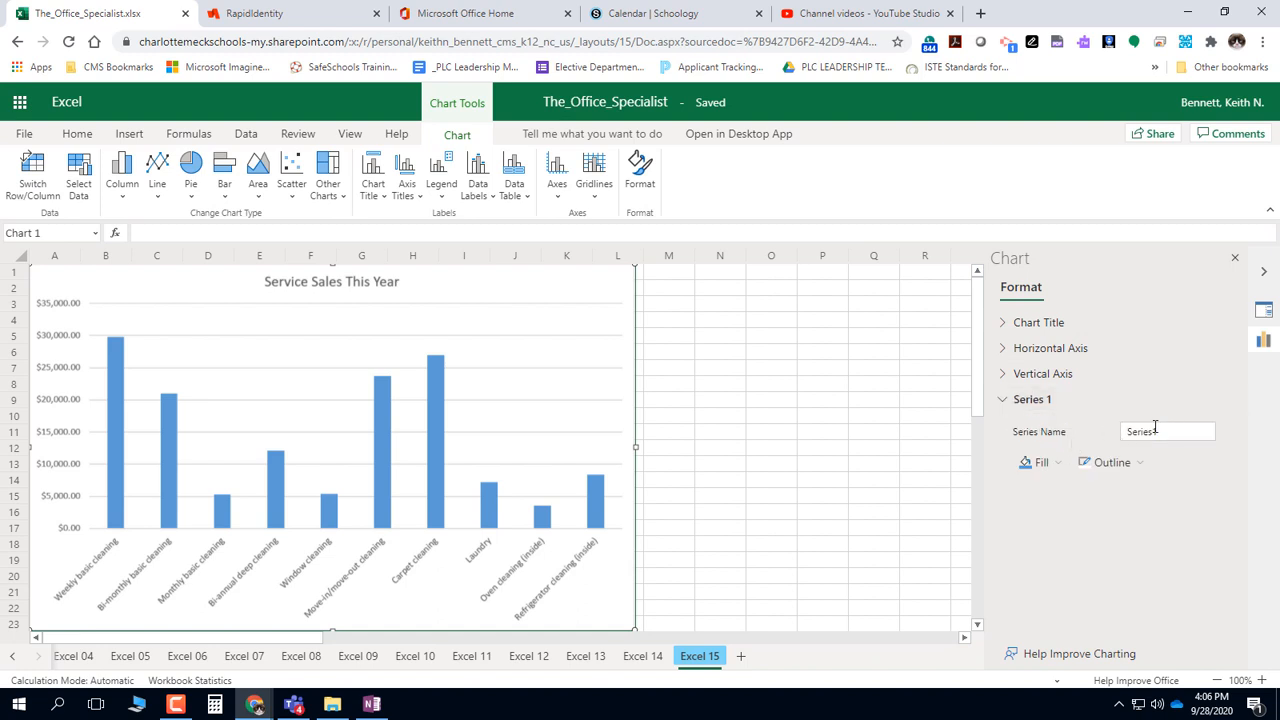
pyautogui.click(1004, 375)
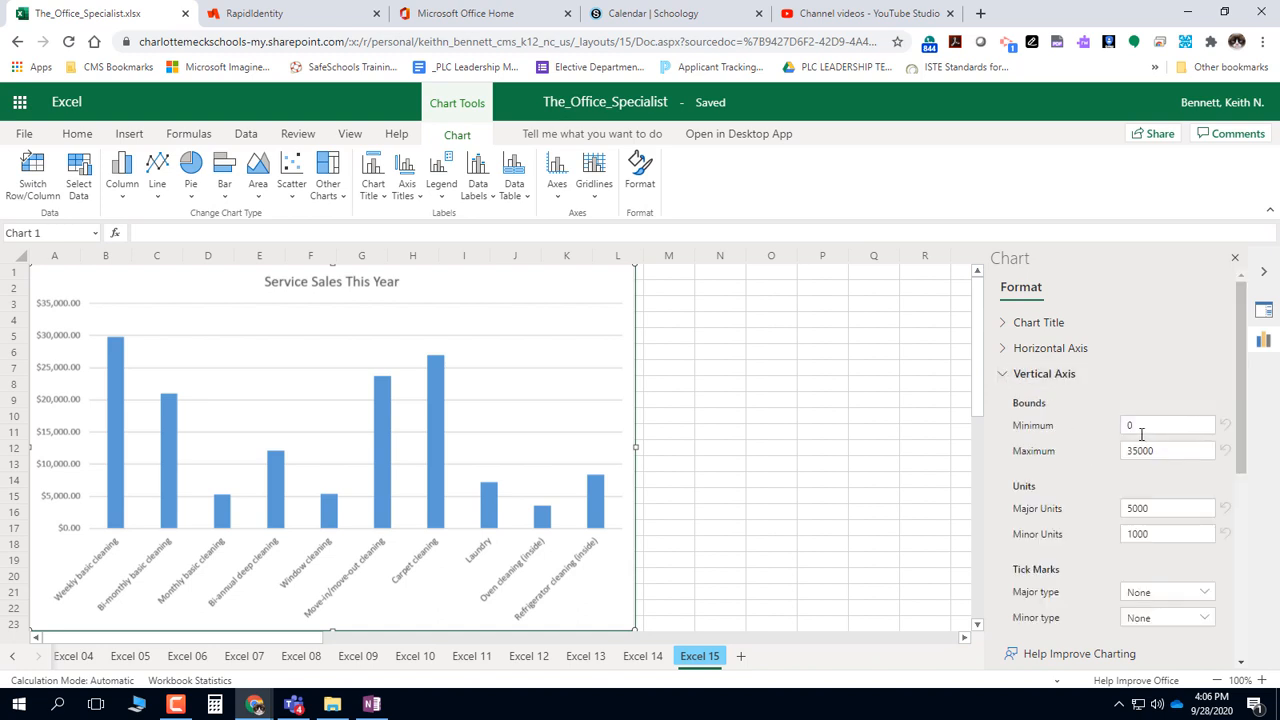
pyautogui.click(1004, 378)
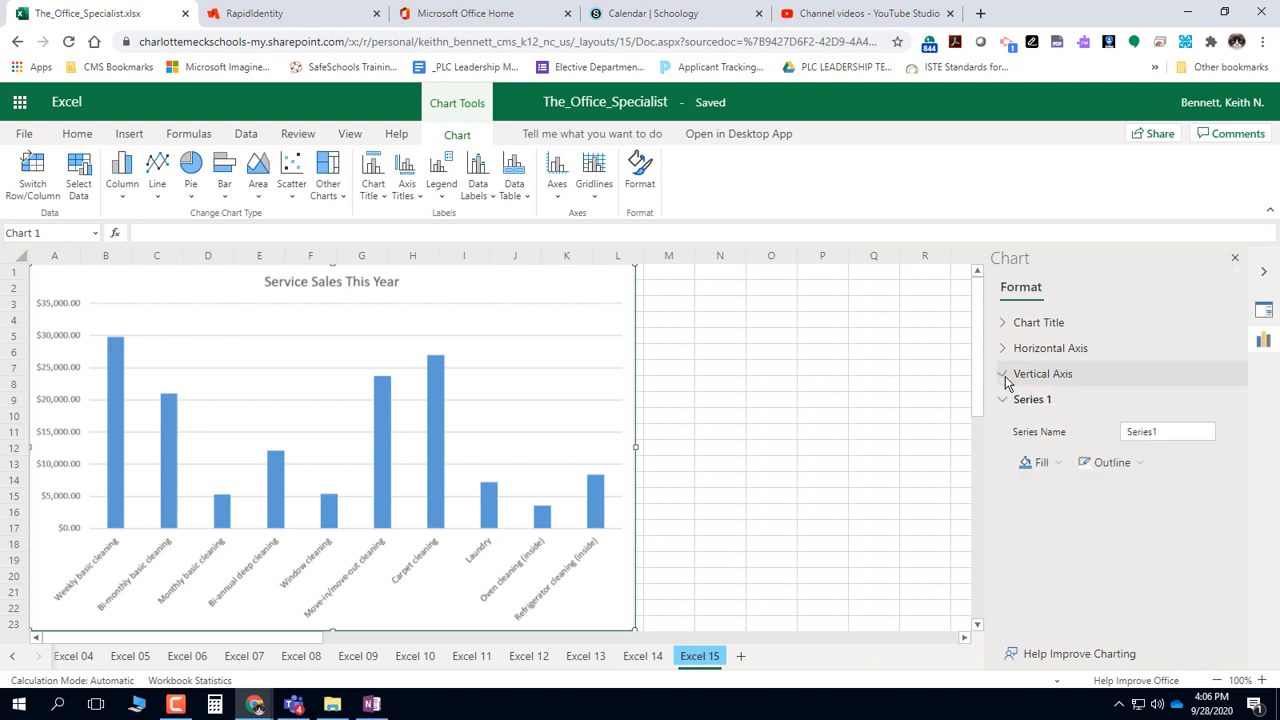